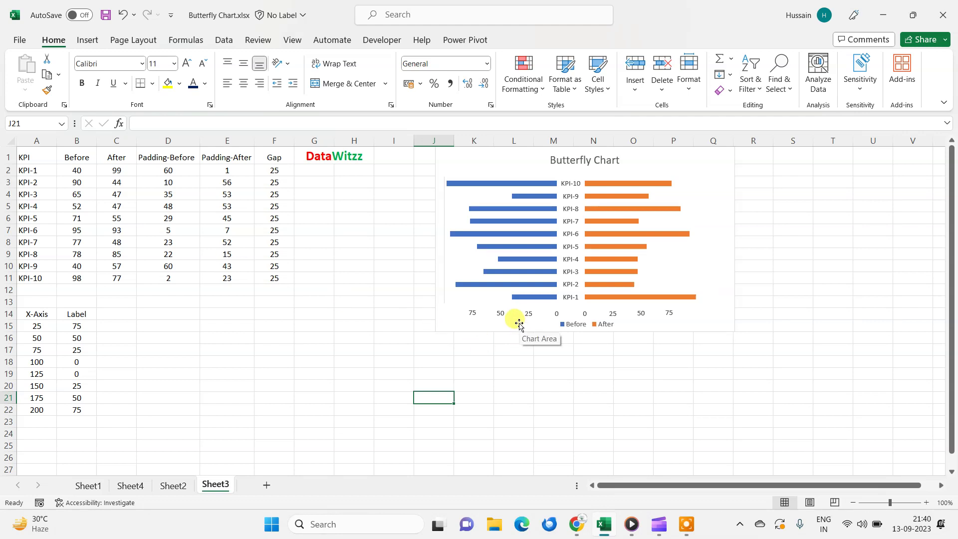
- Select the Butterfly Chart and switch the ribbon to the Insert commands
{"action": "left_click", "coordinate": [519, 324]}
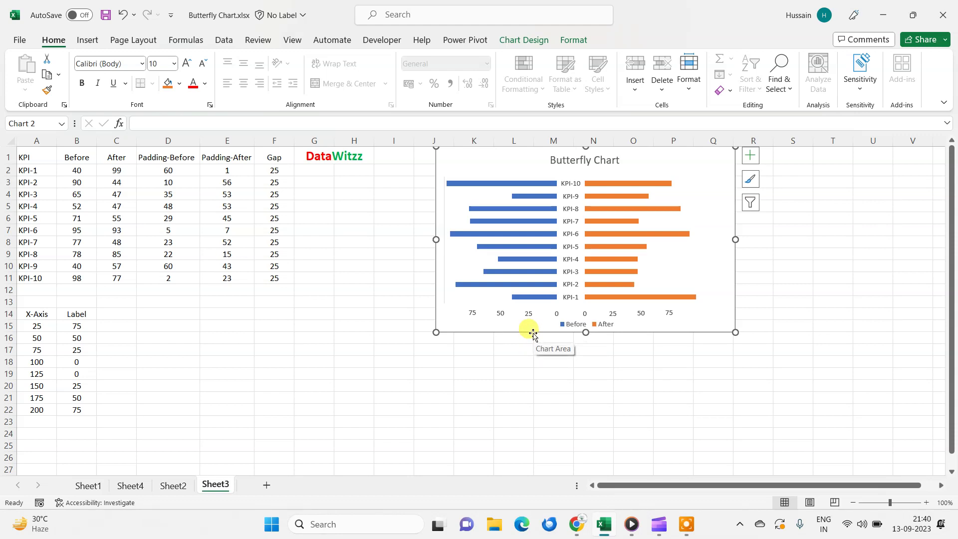
{"action": "left_click", "coordinate": [93, 42]}
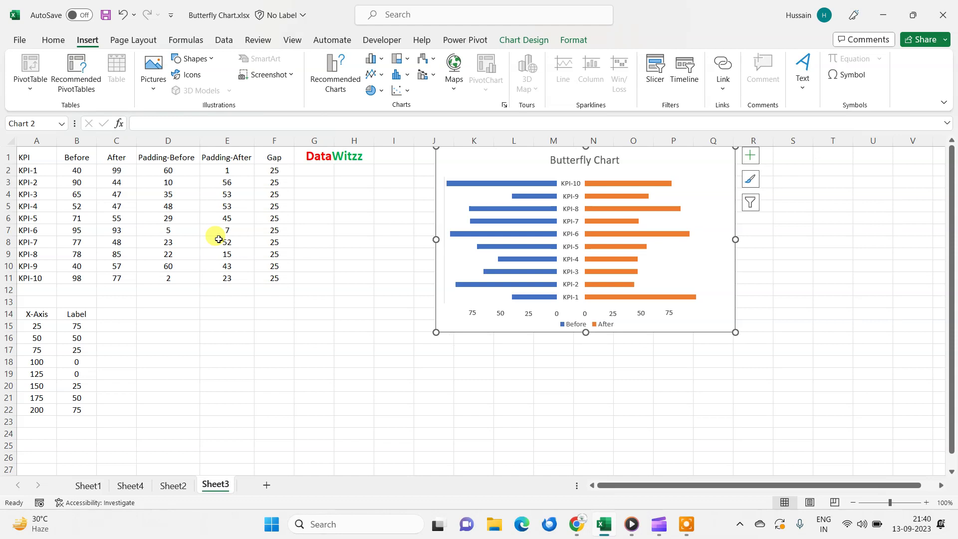
{"action": "left_click", "coordinate": [218, 240]}
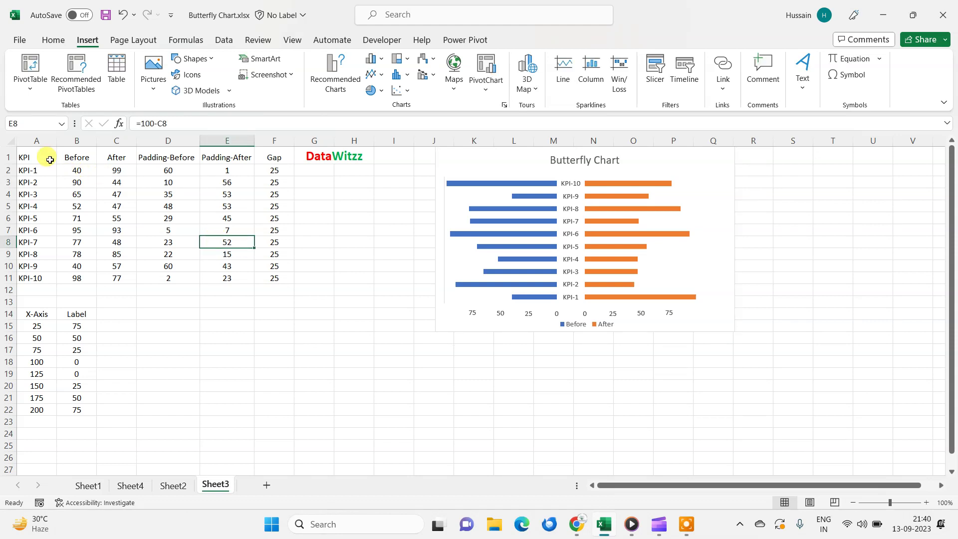
{"action": "left_click", "coordinate": [43, 158]}
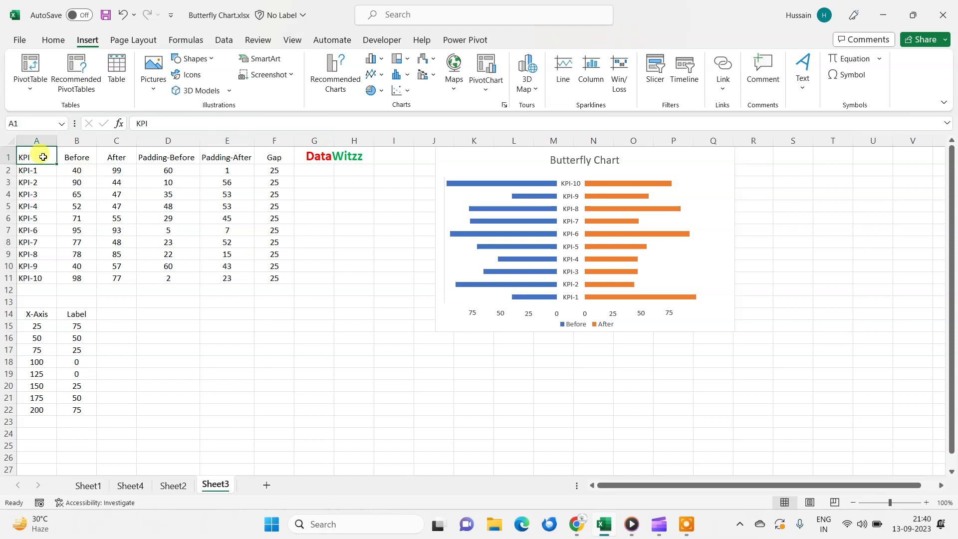
{"action": "key", "text": "Right"}
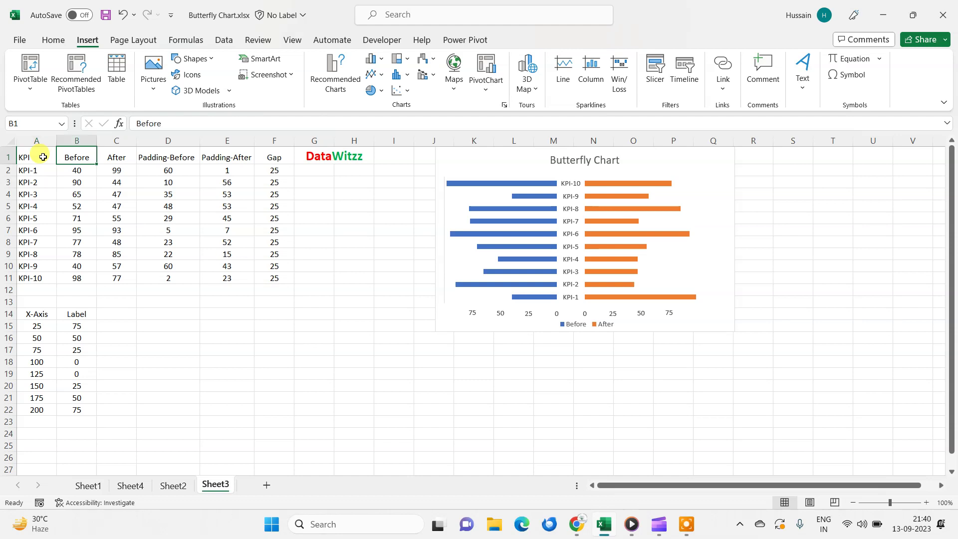
{"action": "key", "text": "Right"}
{"action": "key", "text": "Left"}
{"action": "key", "text": "Right"}
{"action": "key", "text": "Left"}
{"action": "key", "text": "Left"}
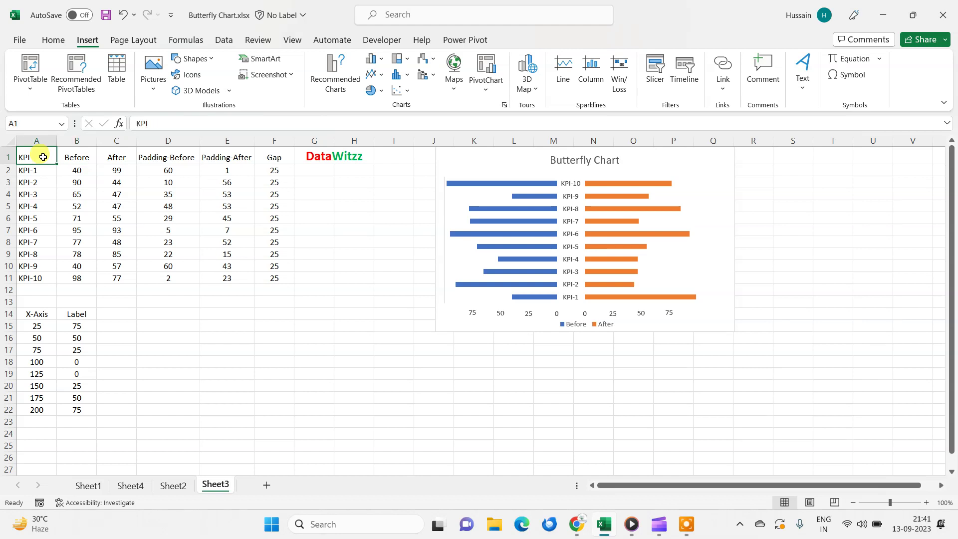
{"action": "key", "text": "shift+Right"}
{"action": "key", "text": "shift+Right"}
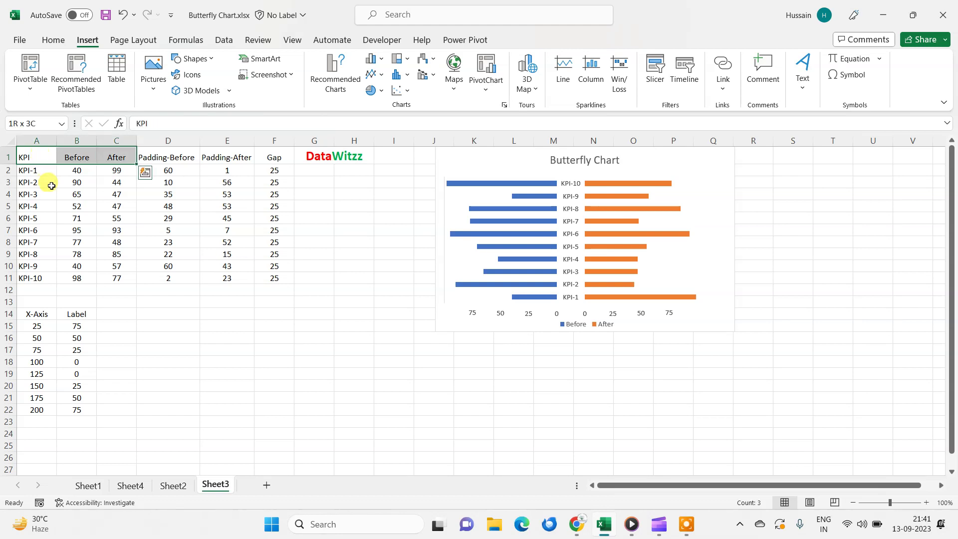
{"action": "left_click", "coordinate": [52, 186]}
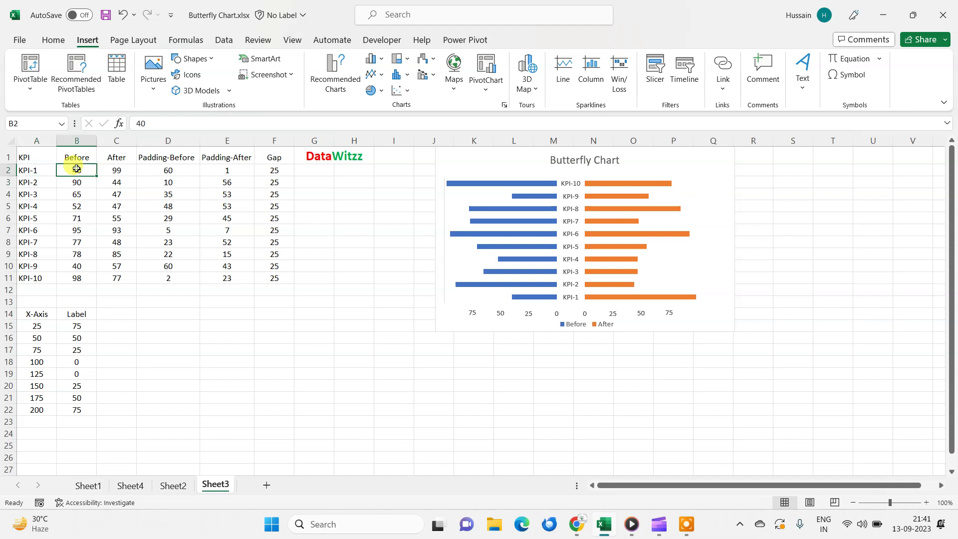
{"action": "left_click", "coordinate": [74, 169]}
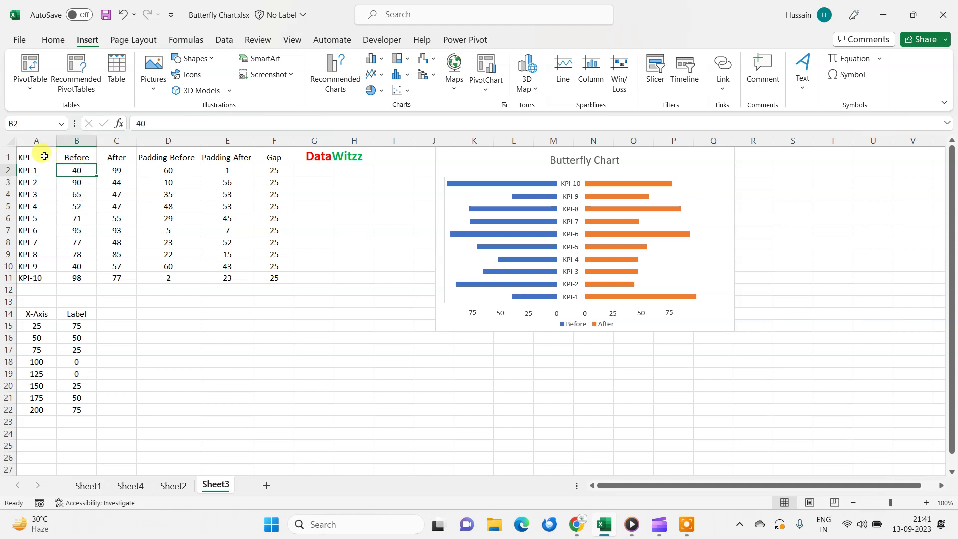
{"action": "left_click", "coordinate": [44, 156]}
{"action": "key", "text": "Down"}
{"action": "key", "text": "Down"}
{"action": "key", "text": "Down"}
{"action": "key", "text": "Down"}
{"action": "key", "text": "Down"}
{"action": "key", "text": "Down"}
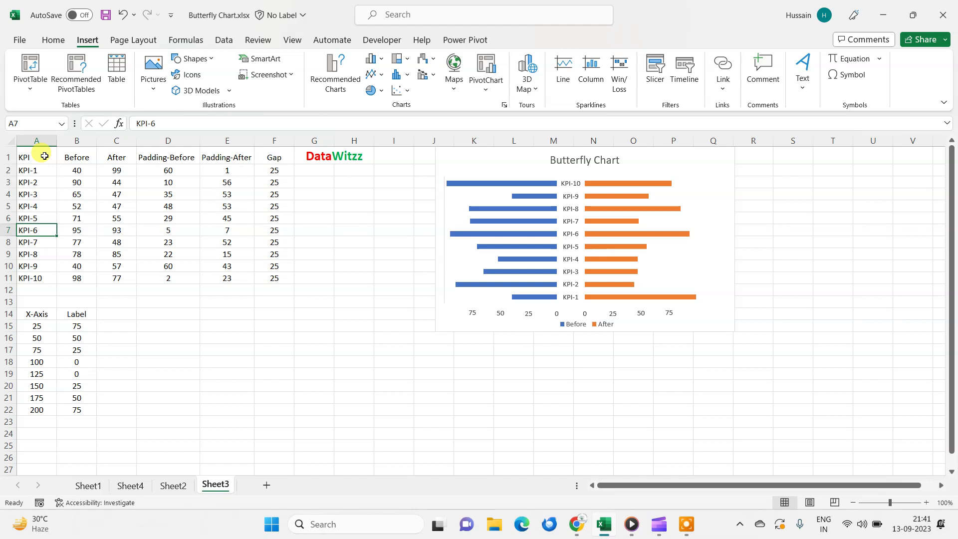
{"action": "key", "text": "Down"}
{"action": "key", "text": "Down"}
{"action": "key", "text": "Down"}
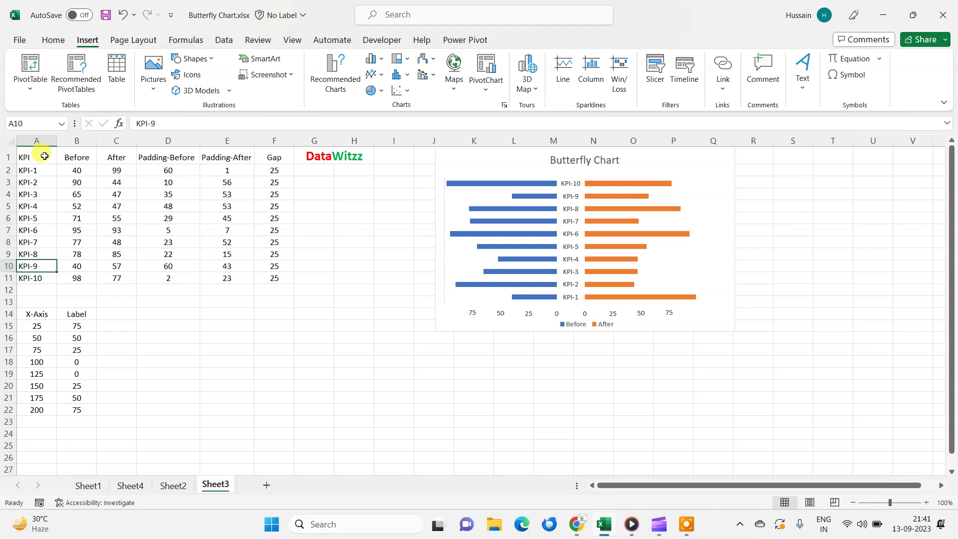
{"action": "key", "text": "Up"}
{"action": "key", "text": "ctrl+Up"}
{"action": "key", "text": "Right"}
{"action": "key", "text": "Right"}
{"action": "key", "text": "Down"}
{"action": "key", "text": "Up"}
{"action": "key", "text": "shift+Left"}
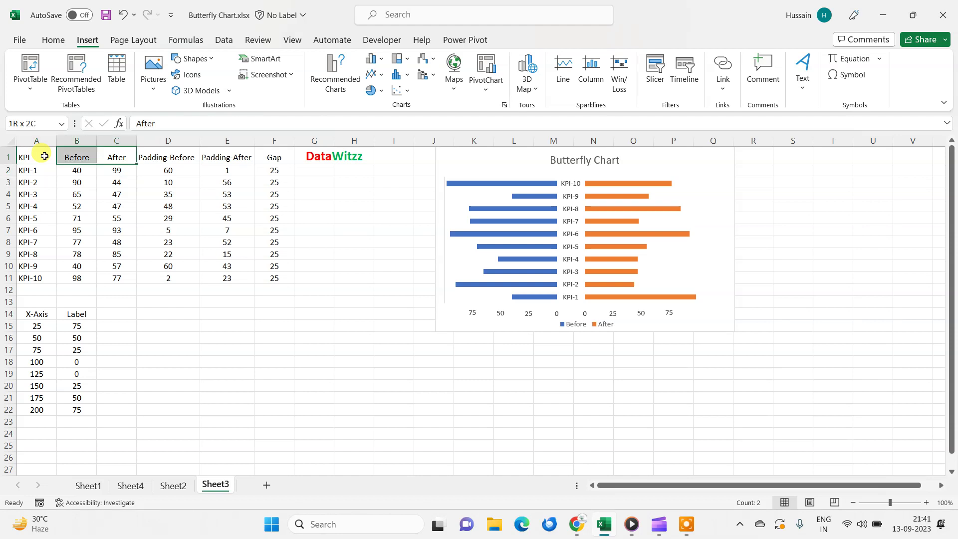
{"action": "key", "text": "shift+Left"}
{"action": "key", "text": "ctrl+shift+Down"}
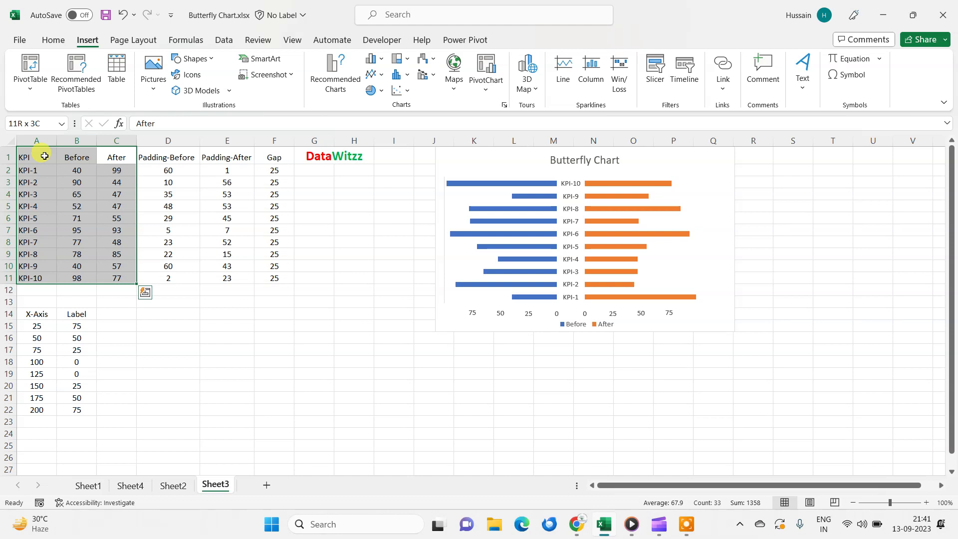
{"action": "key", "text": "Down"}
{"action": "key", "text": "Right"}
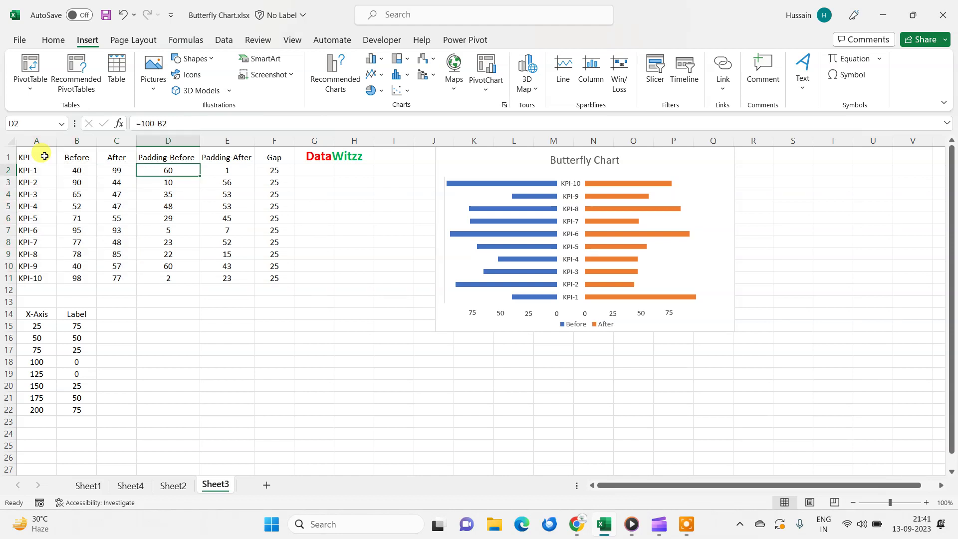
{"action": "key", "text": "Right"}
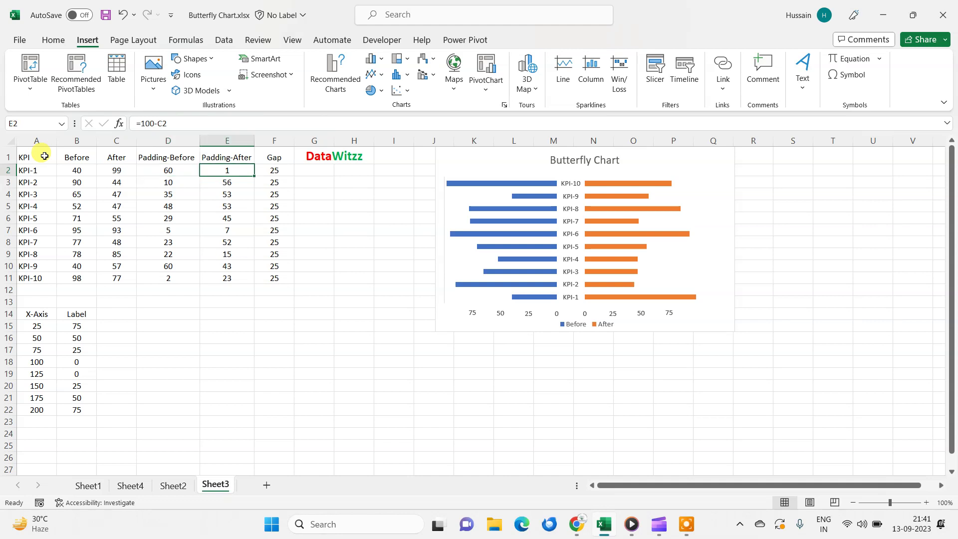
{"action": "key", "text": "Right"}
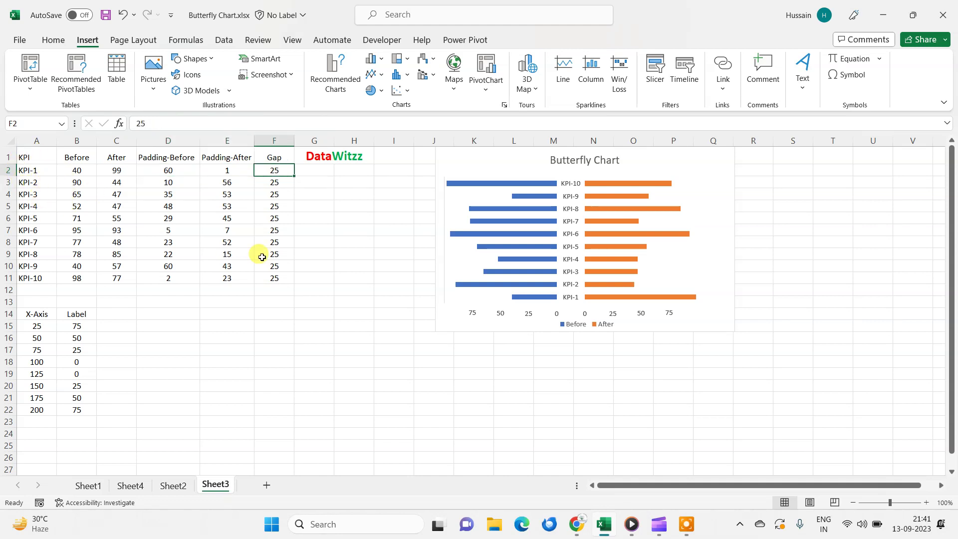
{"action": "left_click", "coordinate": [569, 183]}
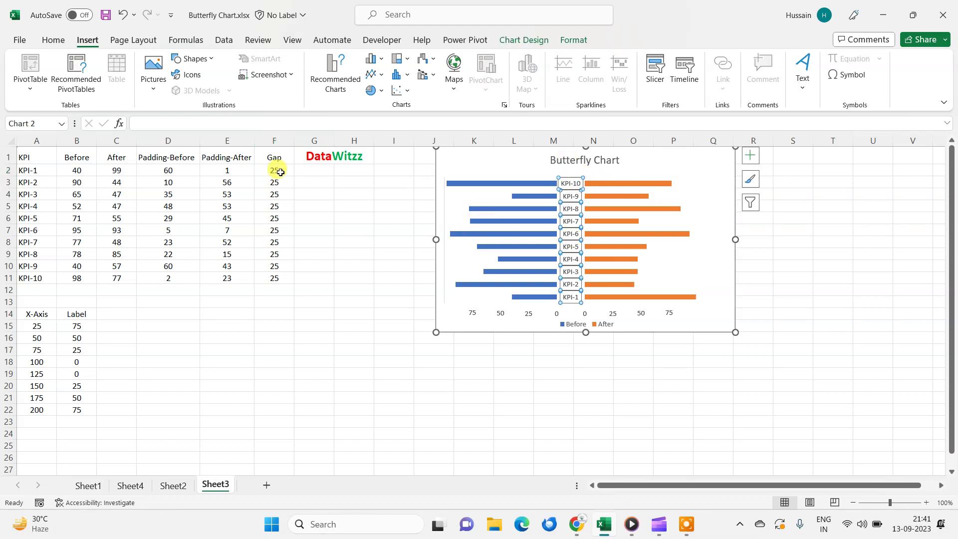
{"action": "left_click", "coordinate": [273, 170]}
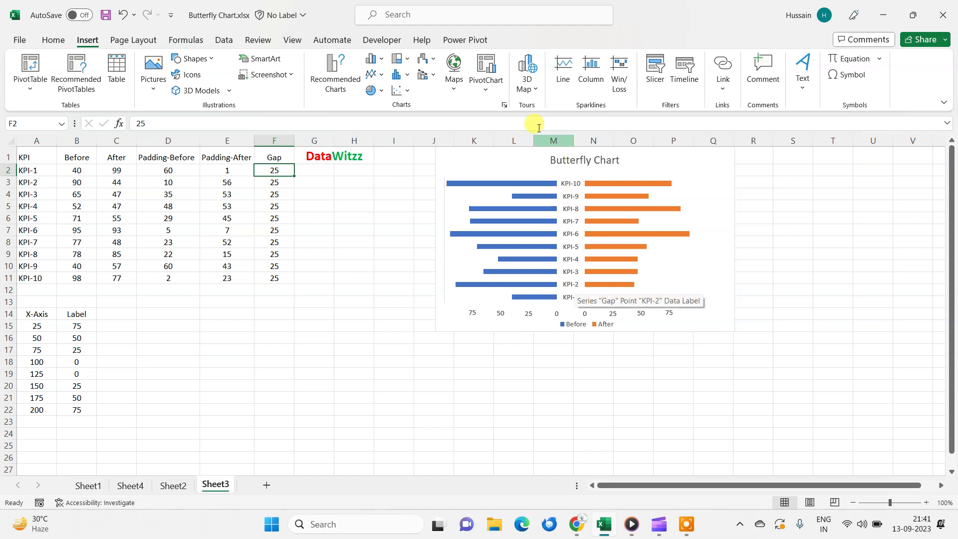
- Check the Before values B2:B11 and re-confirm the Padding-After (E2) and Padding-Before (D2) formulas
{"action": "left_click", "coordinate": [143, 168]}
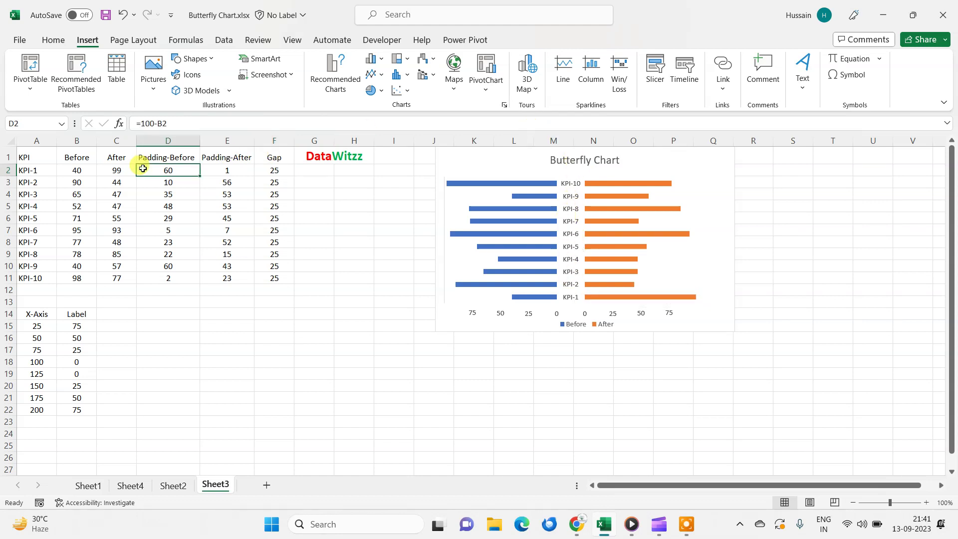
{"action": "left_click", "coordinate": [80, 171]}
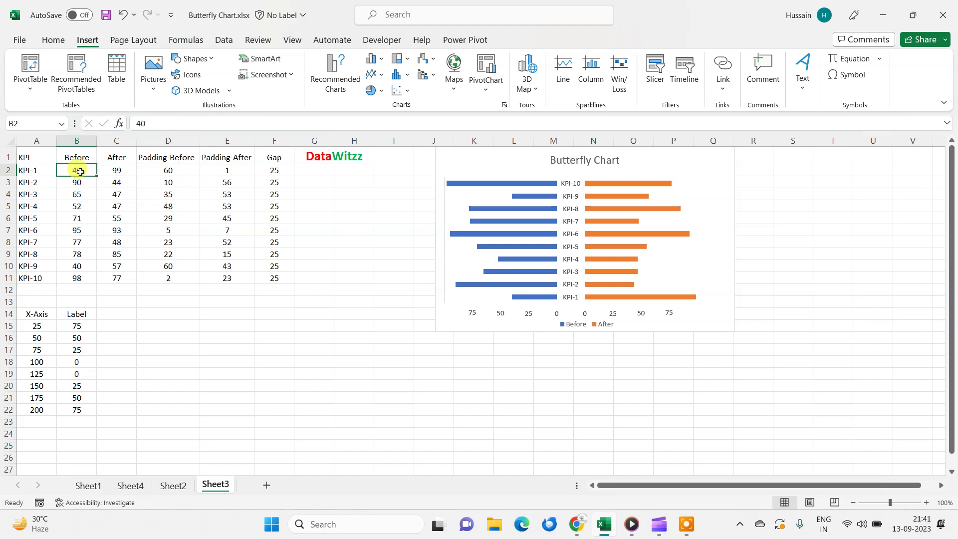
{"action": "key", "text": "ctrl+shift+Down"}
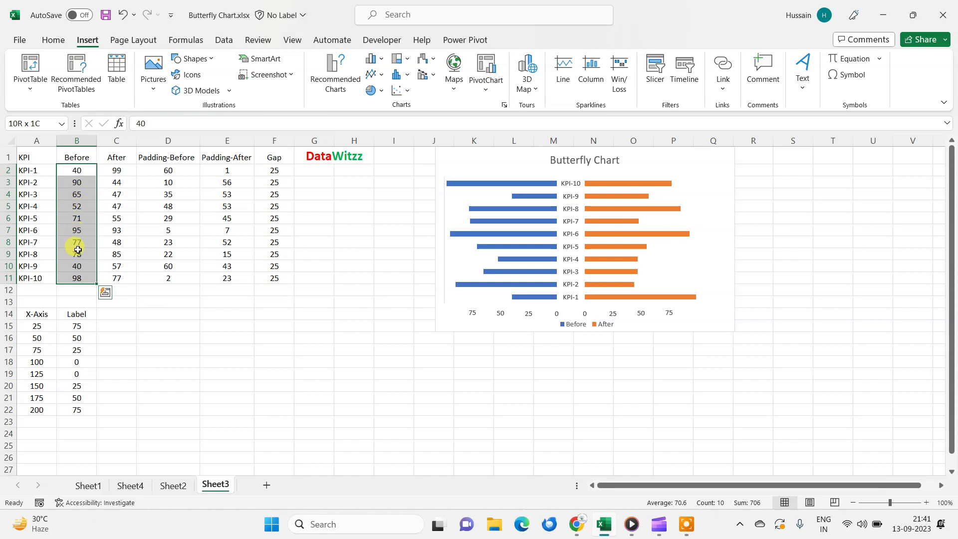
{"action": "left_click", "coordinate": [80, 278]}
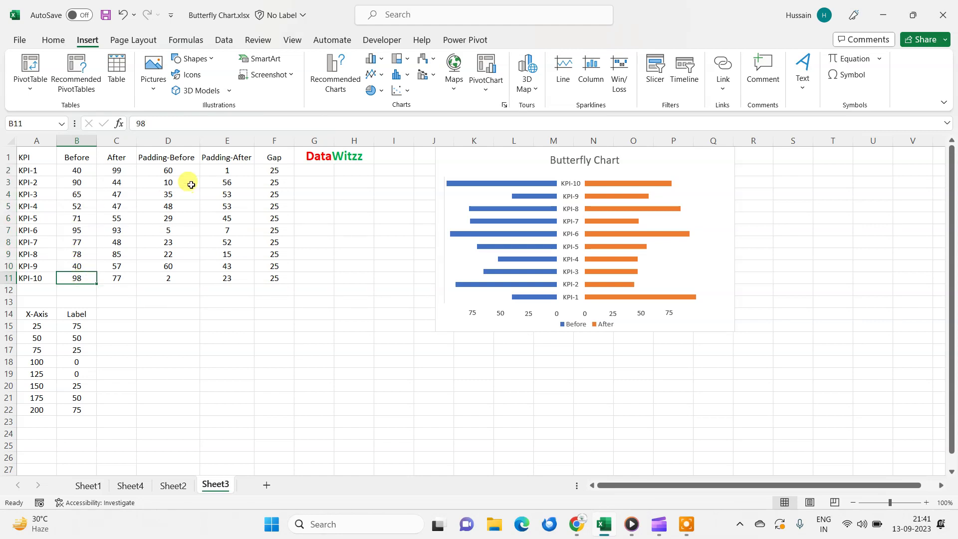
{"action": "left_click", "coordinate": [216, 171]}
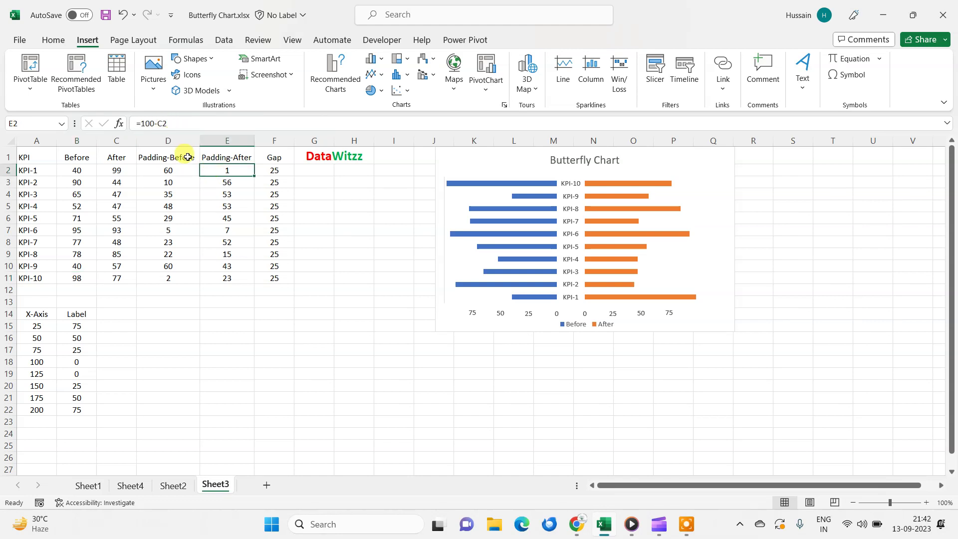
{"action": "key", "text": "F2"}
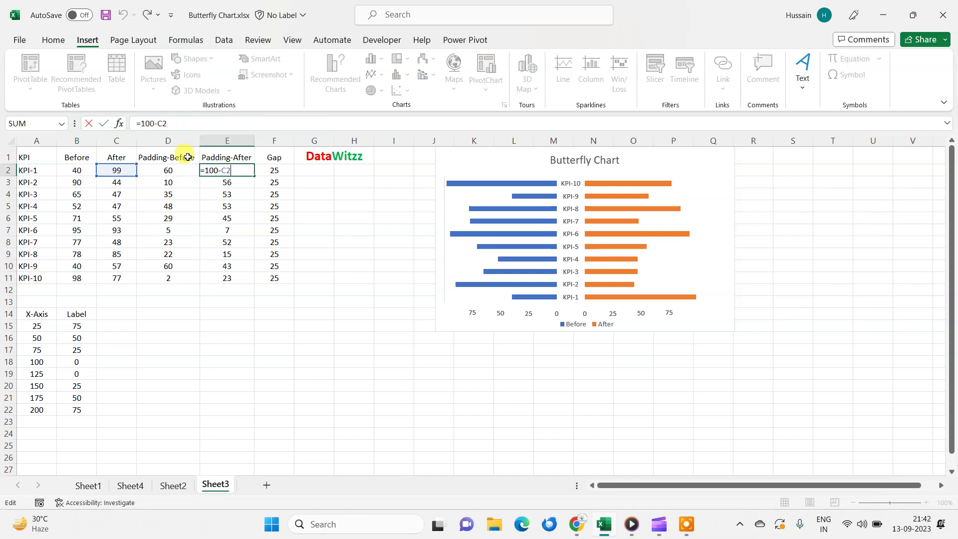
{"action": "key", "text": "ctrl+Return"}
{"action": "left_click", "coordinate": [158, 168]}
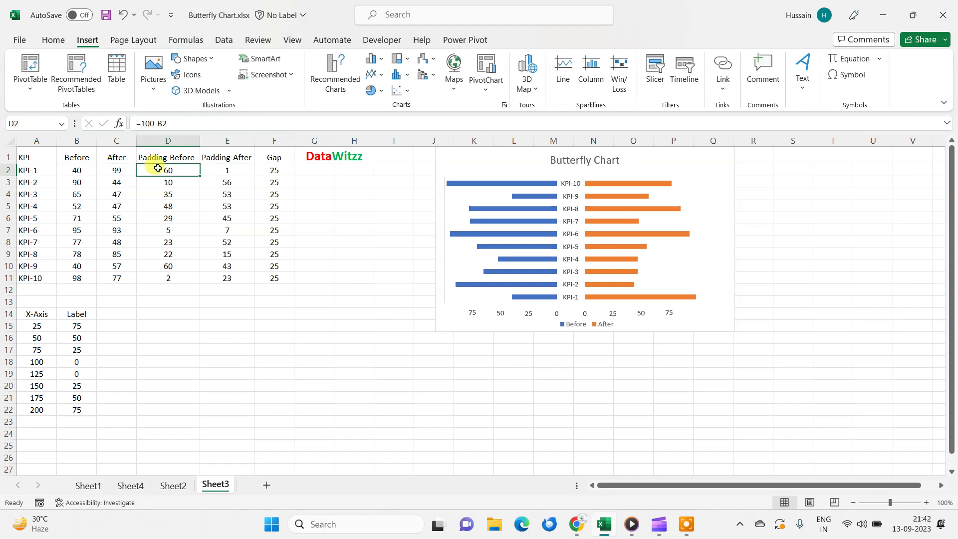
{"action": "key", "text": "F2"}
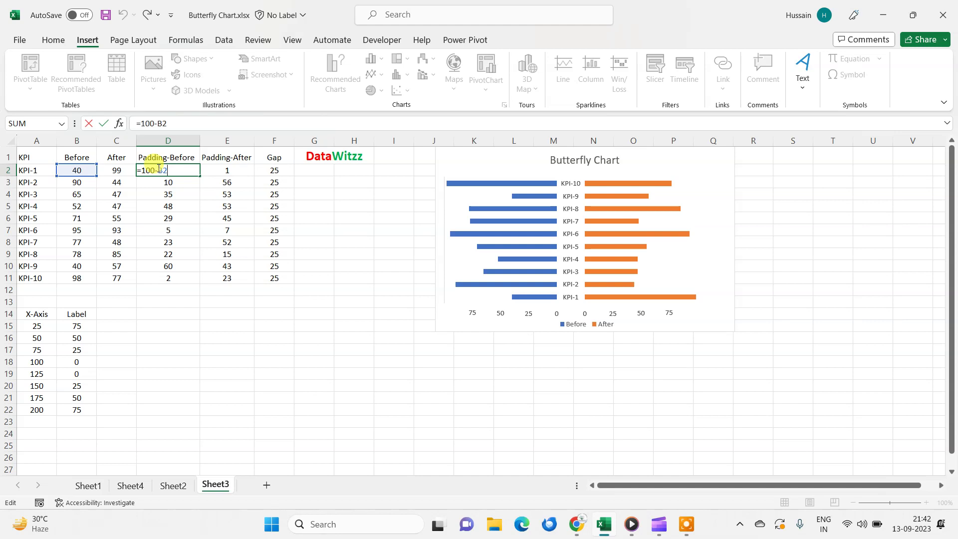
{"action": "key", "text": "Return"}
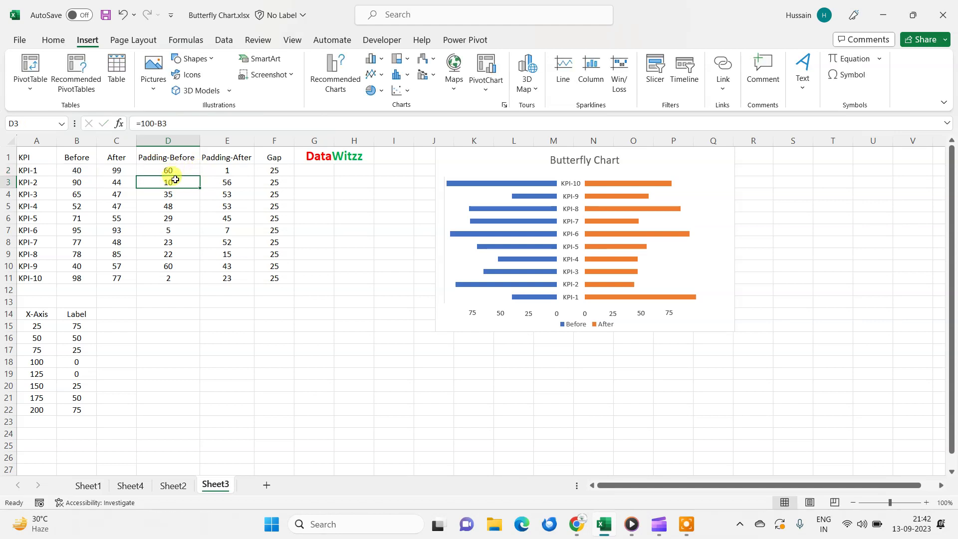
- Go back to header cell A1 and begin extending the selection across the KPI table
{"action": "key", "text": "ctrl+Left"}
{"action": "key", "text": "ctrl+Up"}
{"action": "key", "text": "shift+Right"}
{"action": "key", "text": "shift+Right"}
{"action": "key", "text": "shift+Right"}
{"action": "key", "text": "shift+Right"}
{"action": "key", "text": "shift+Right"}
{"action": "key", "text": "shift+Down"}
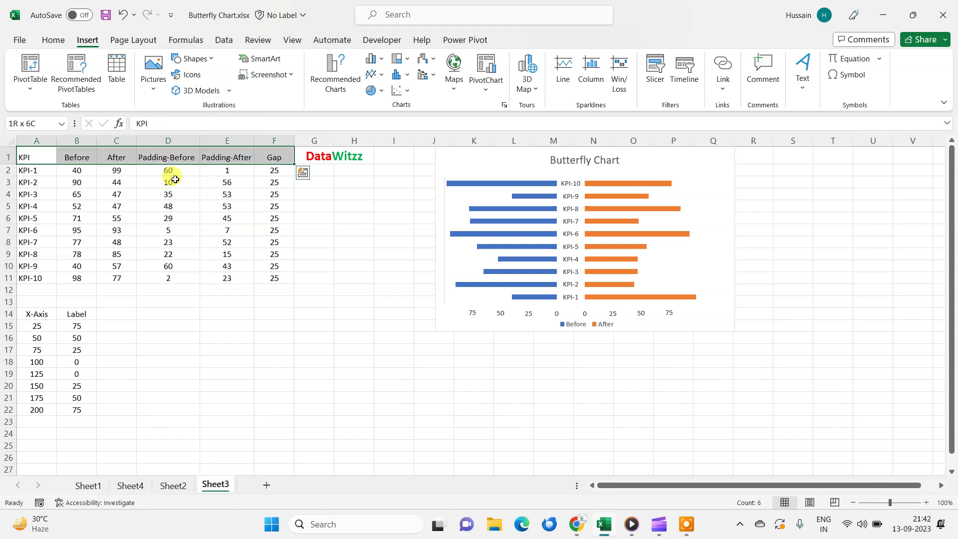
- Extend the selection to A1:F11 and insert a 2-D Stacked Bar chart of the KPI table
{"action": "key", "text": "ctrl+shift+Down"}
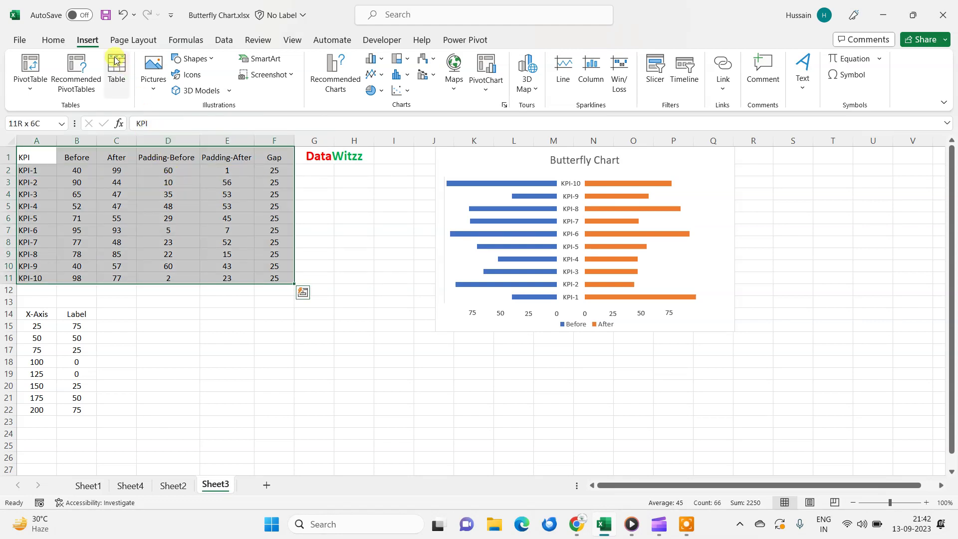
{"action": "left_click", "coordinate": [382, 60]}
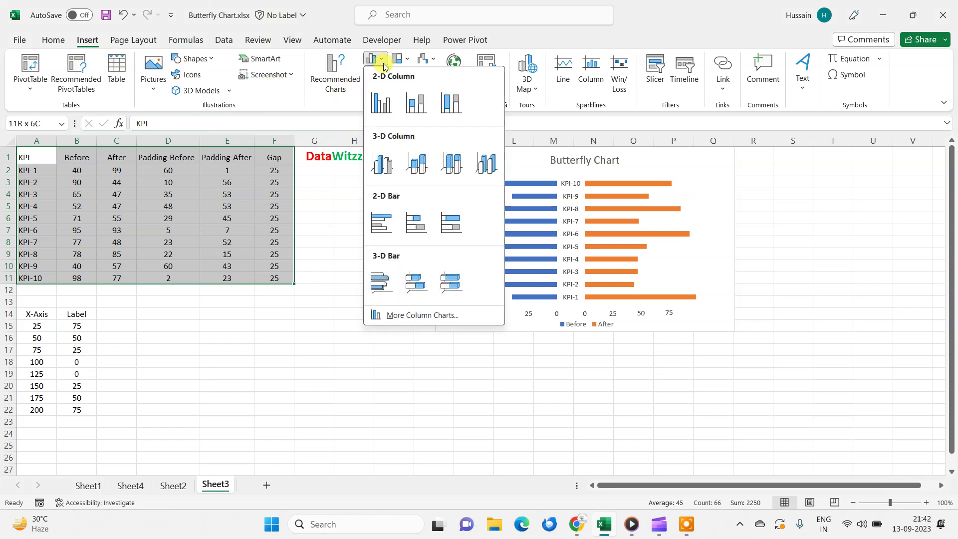
{"action": "left_click", "coordinate": [413, 224]}
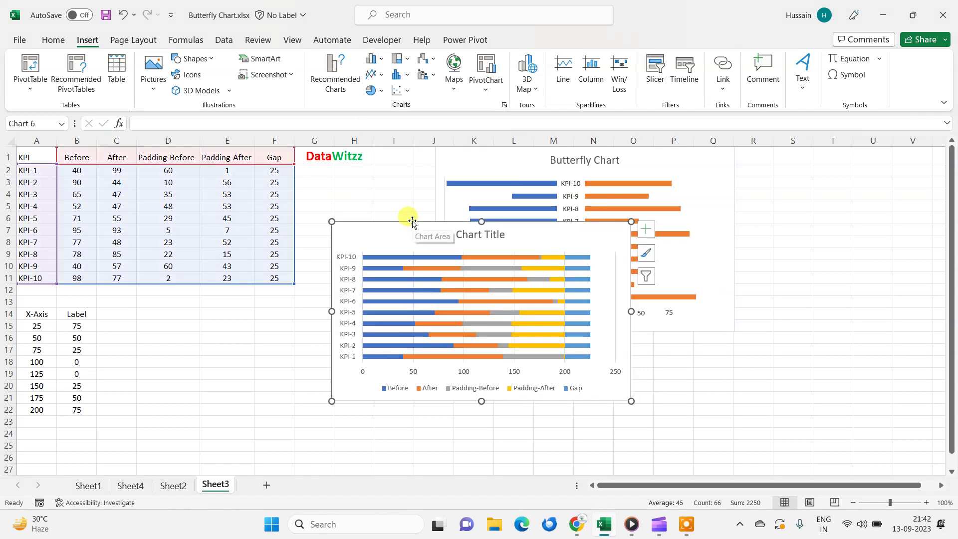
{"action": "left_click", "coordinate": [388, 236]}
{"action": "right_click", "coordinate": [385, 234]}
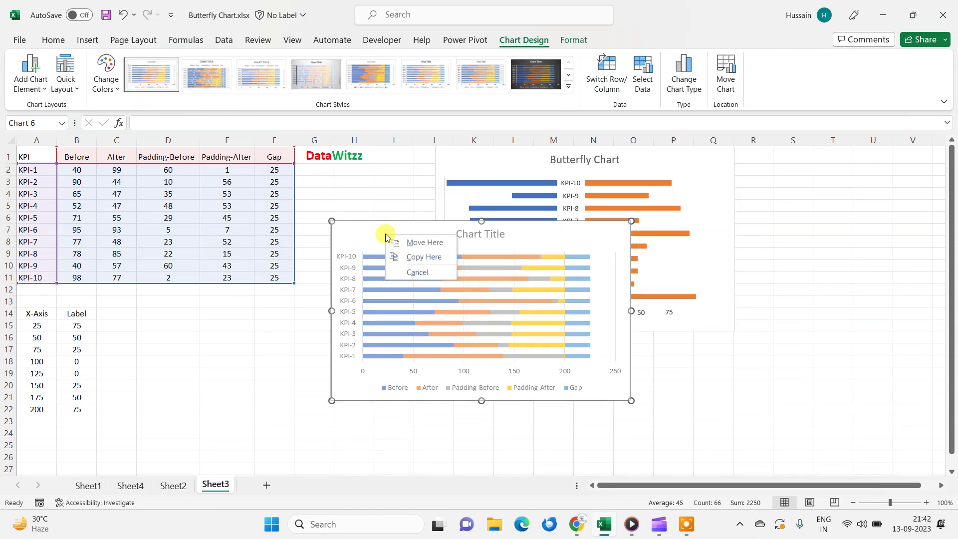
{"action": "left_click", "coordinate": [351, 226]}
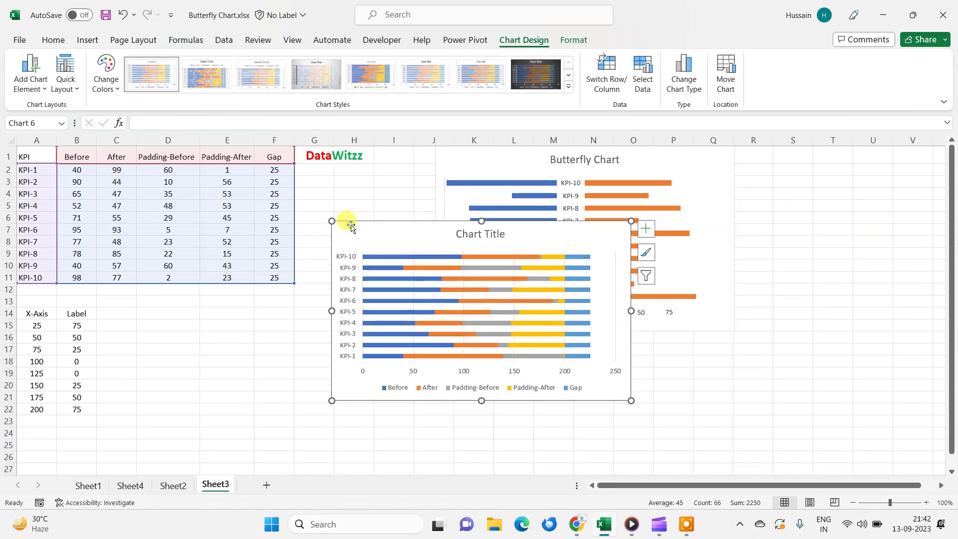
{"action": "right_click", "coordinate": [351, 227]}
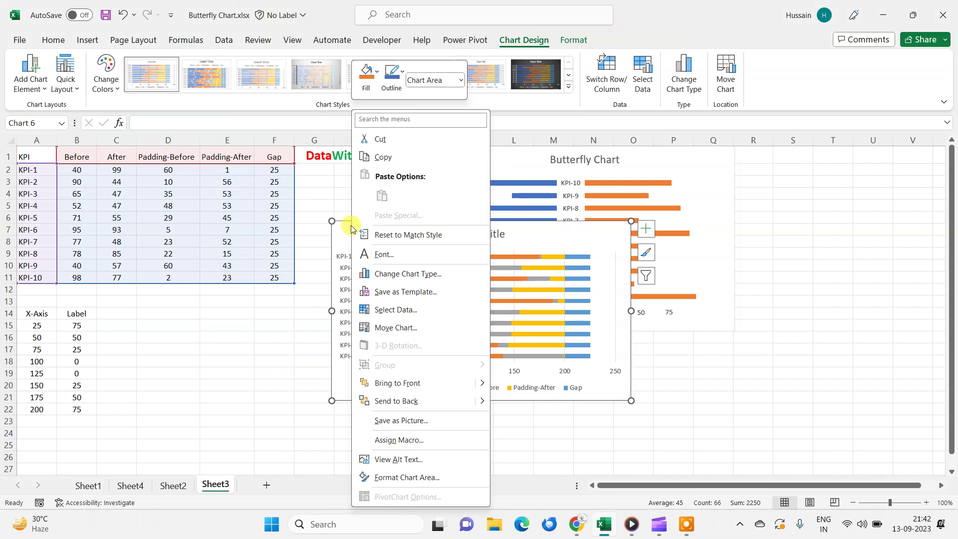
- In Select Data, move Padding-Before to first and Gap after Before, giving Padding-Before, Before, Gap, After, Padding-After
{"action": "left_click", "coordinate": [393, 314]}
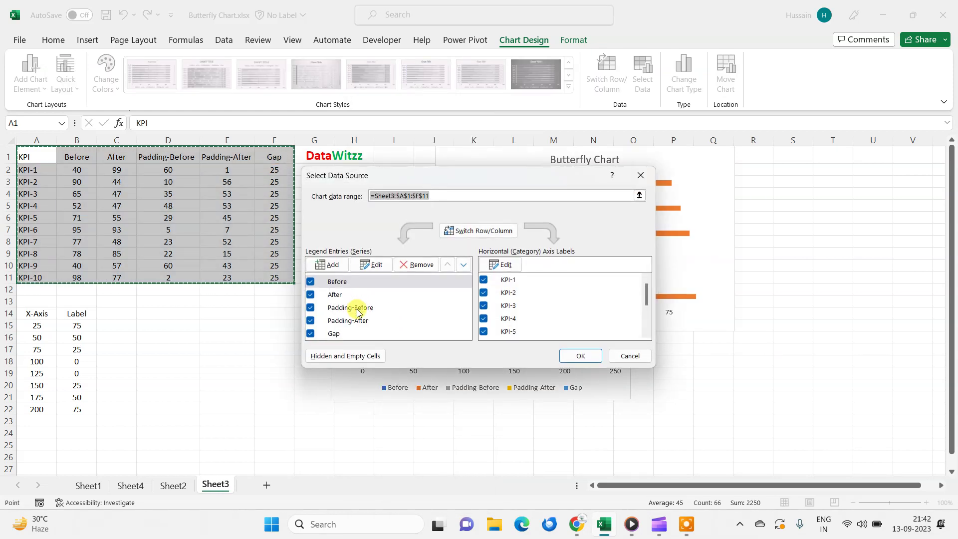
{"action": "left_click", "coordinate": [357, 307]}
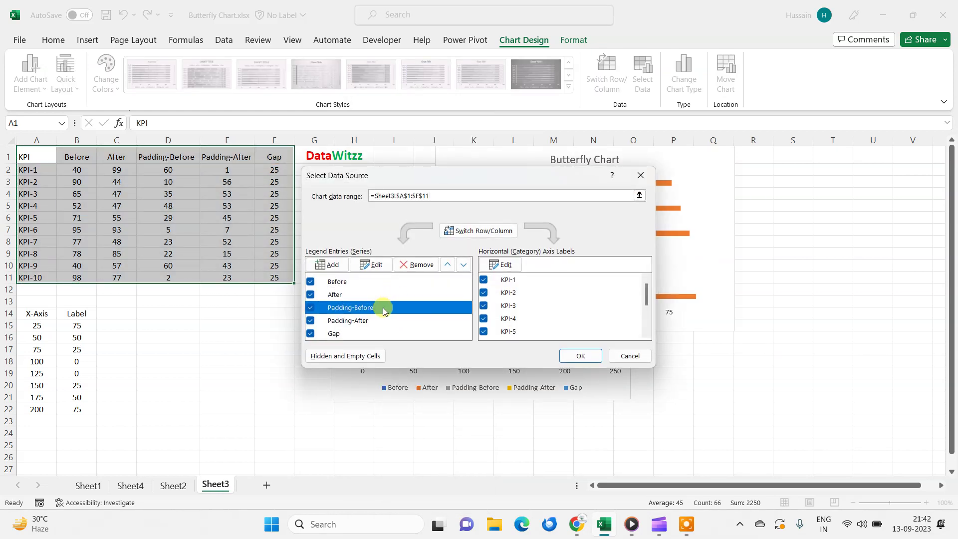
{"action": "left_click", "coordinate": [448, 265]}
{"action": "left_click", "coordinate": [448, 265]}
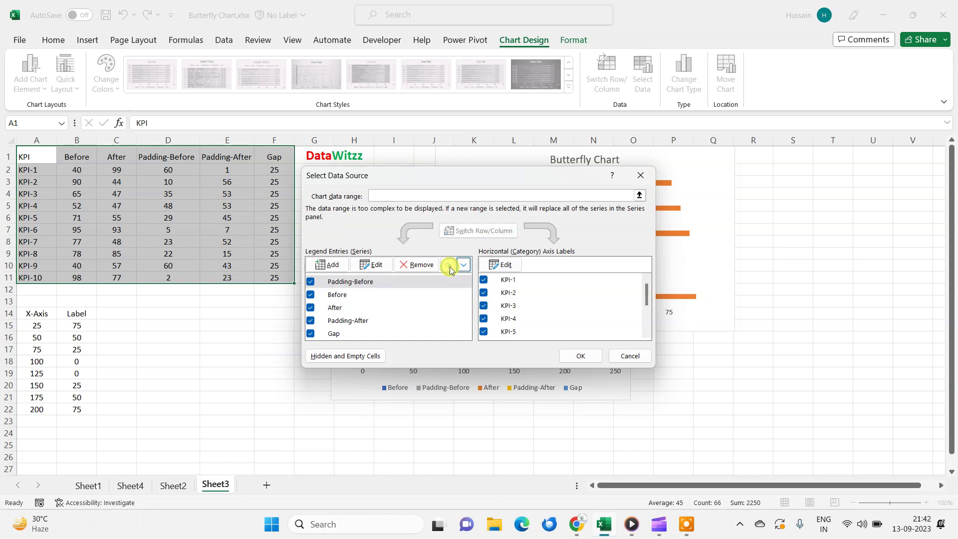
{"action": "left_click", "coordinate": [368, 295]}
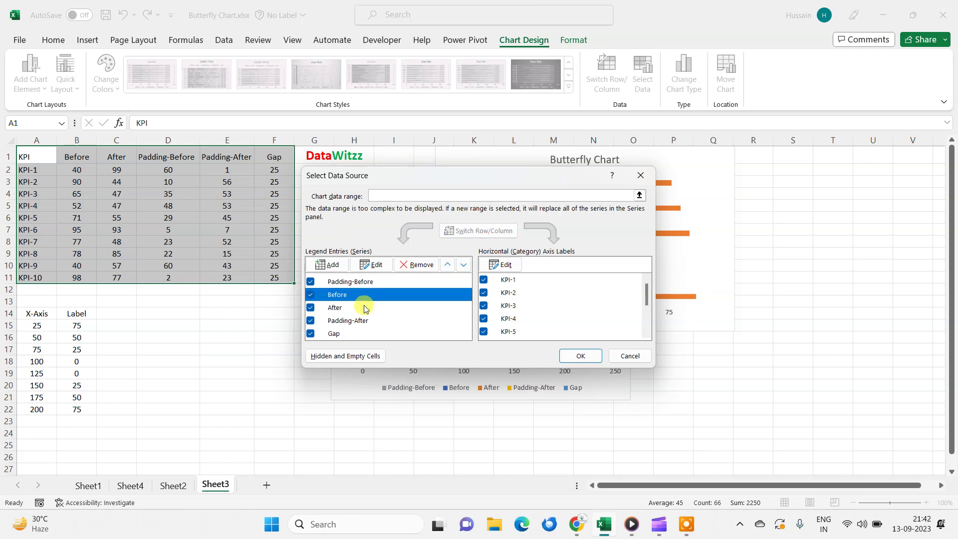
{"action": "left_click", "coordinate": [364, 333]}
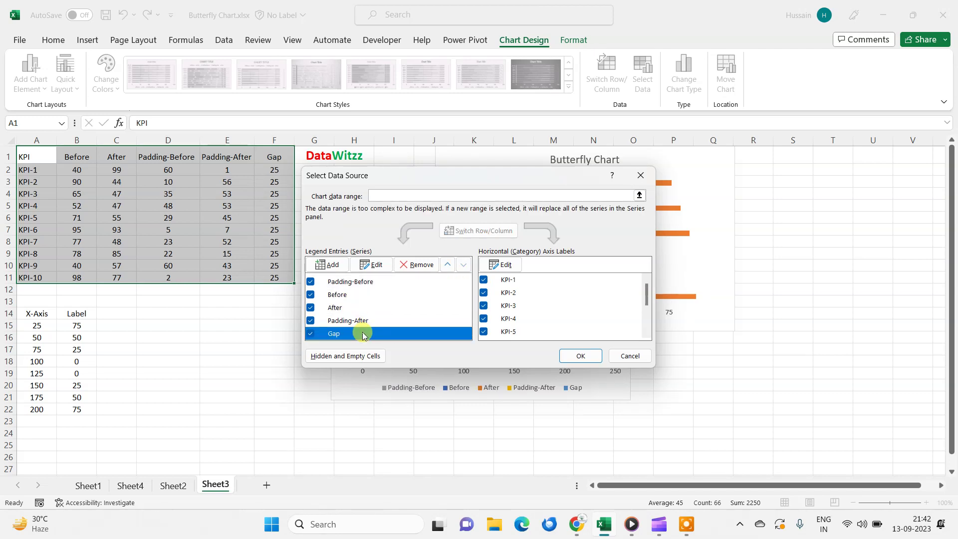
{"action": "left_click", "coordinate": [450, 266]}
{"action": "left_click", "coordinate": [450, 266]}
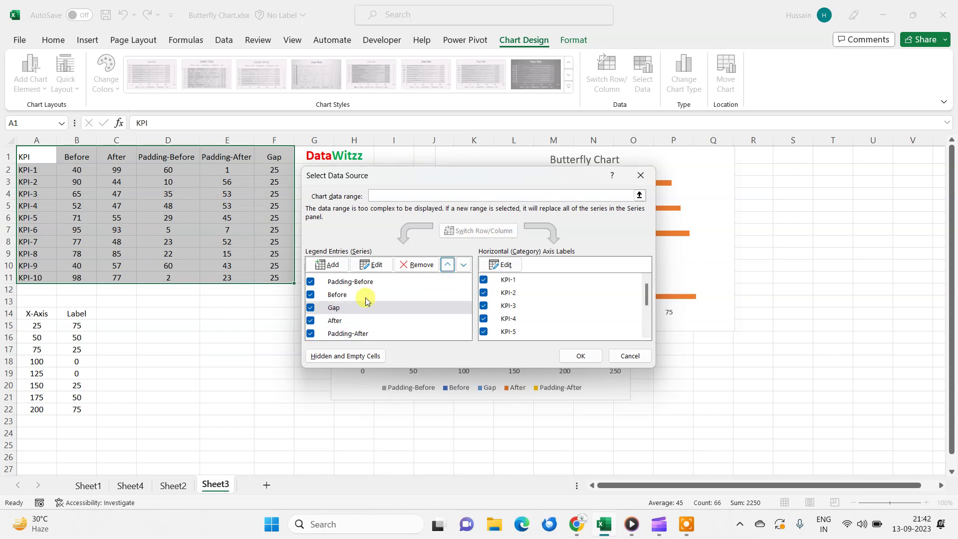
{"action": "left_click", "coordinate": [353, 322]}
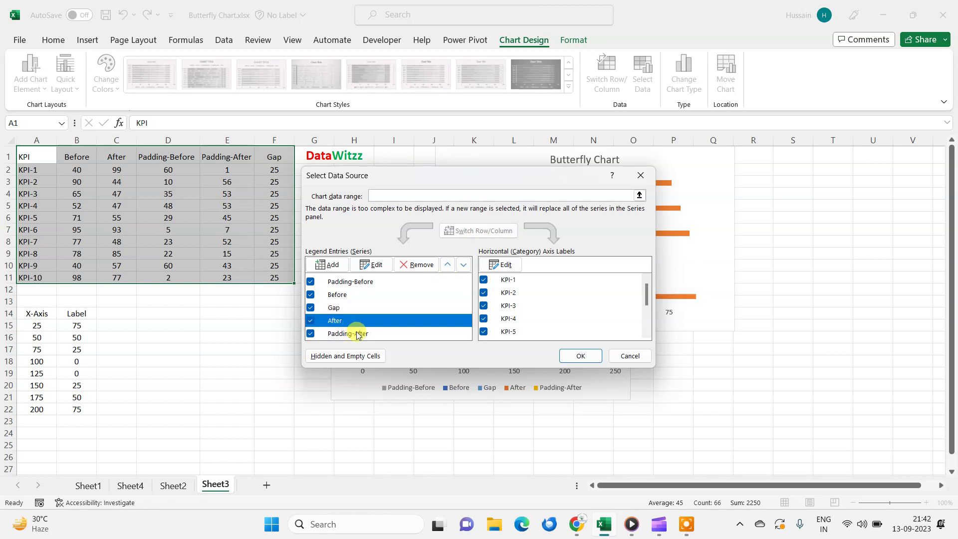
{"action": "left_click", "coordinate": [359, 336]}
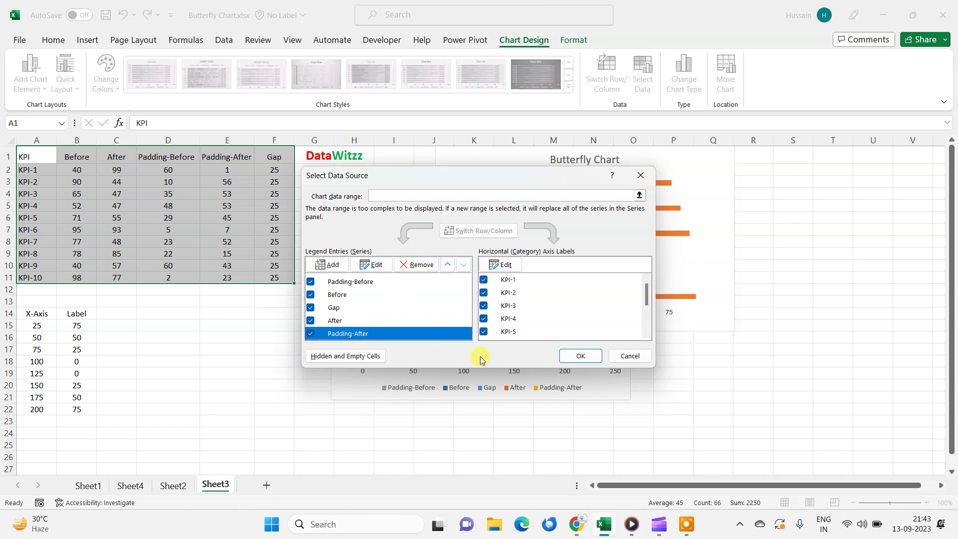
{"action": "left_click", "coordinate": [578, 357]}
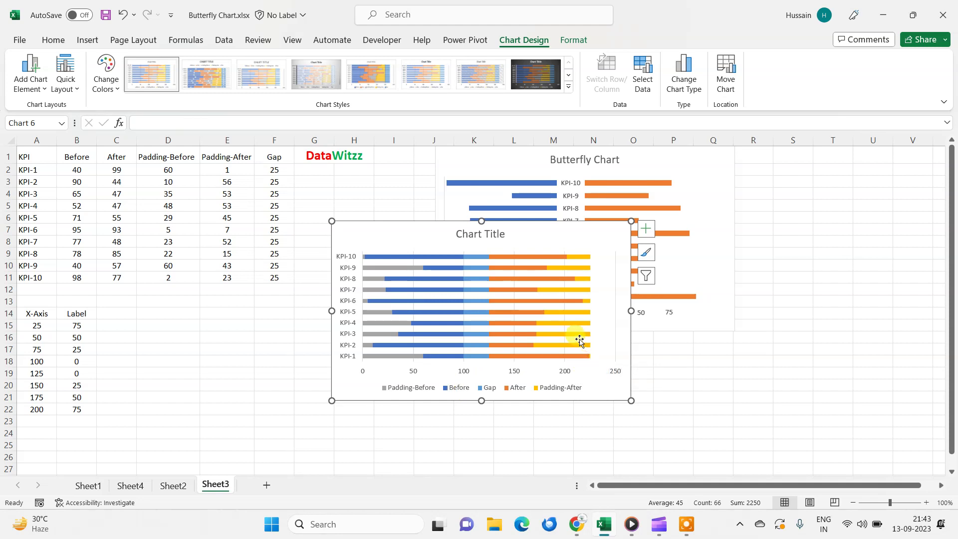
- Set No fill on the Padding-After, Padding-Before and Gap series so only Before and After bars show
{"action": "left_click", "coordinate": [577, 336]}
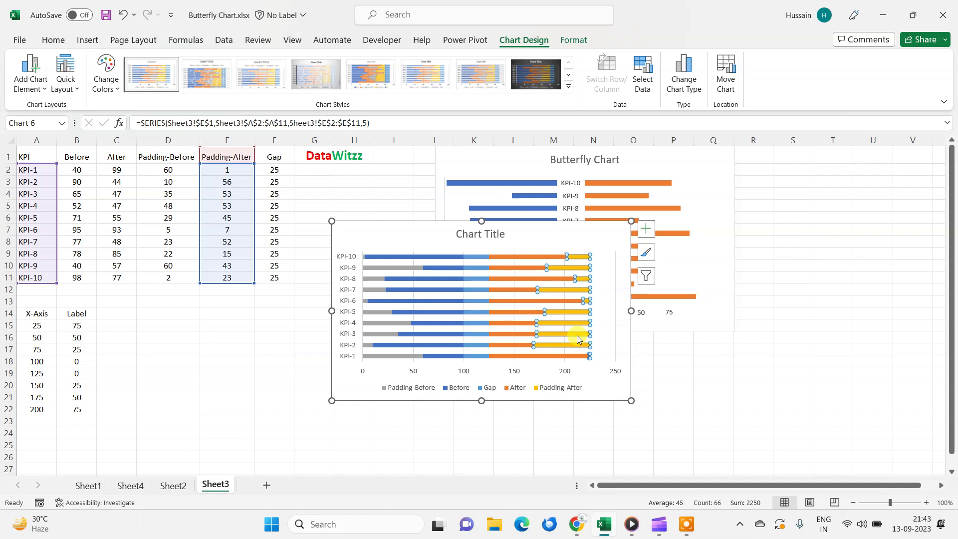
{"action": "right_click", "coordinate": [578, 338]}
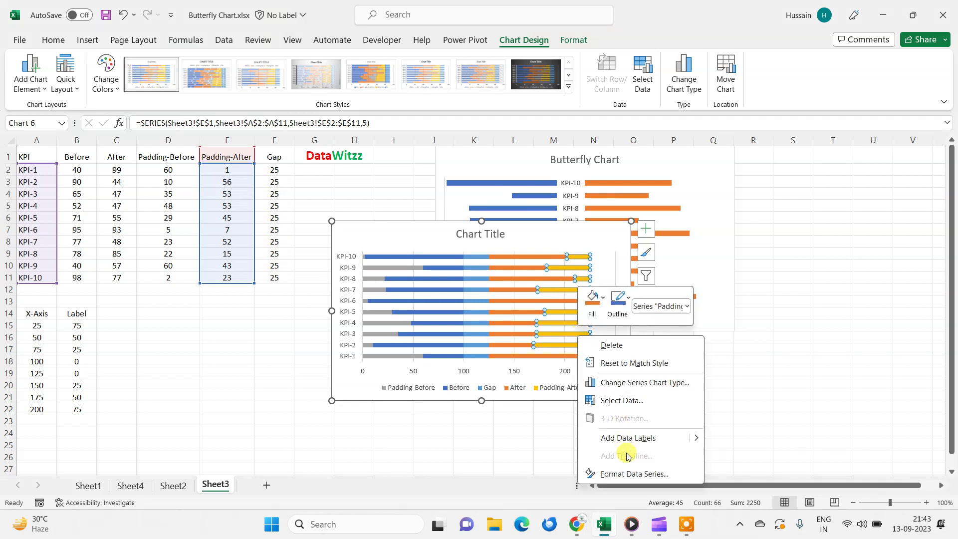
{"action": "left_click", "coordinate": [636, 474]}
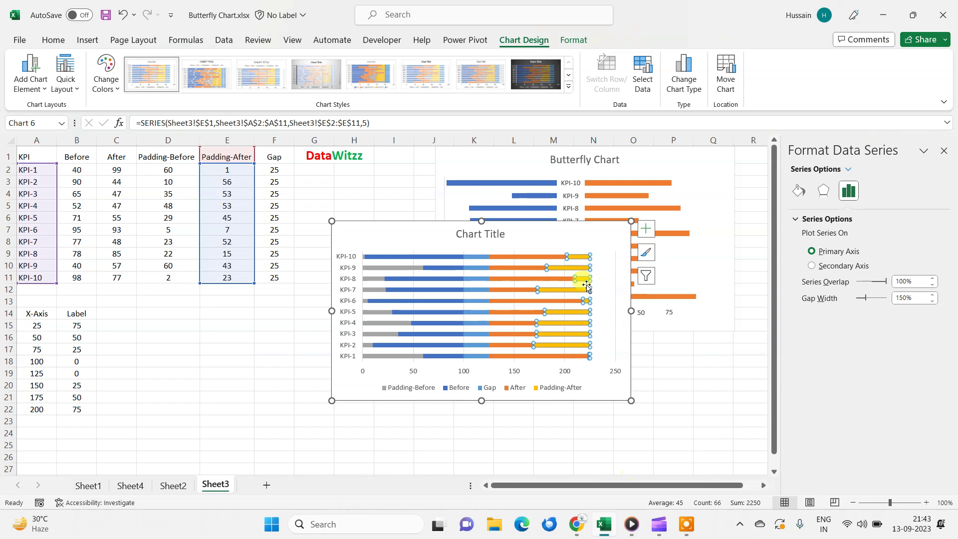
{"action": "left_click", "coordinate": [798, 191]}
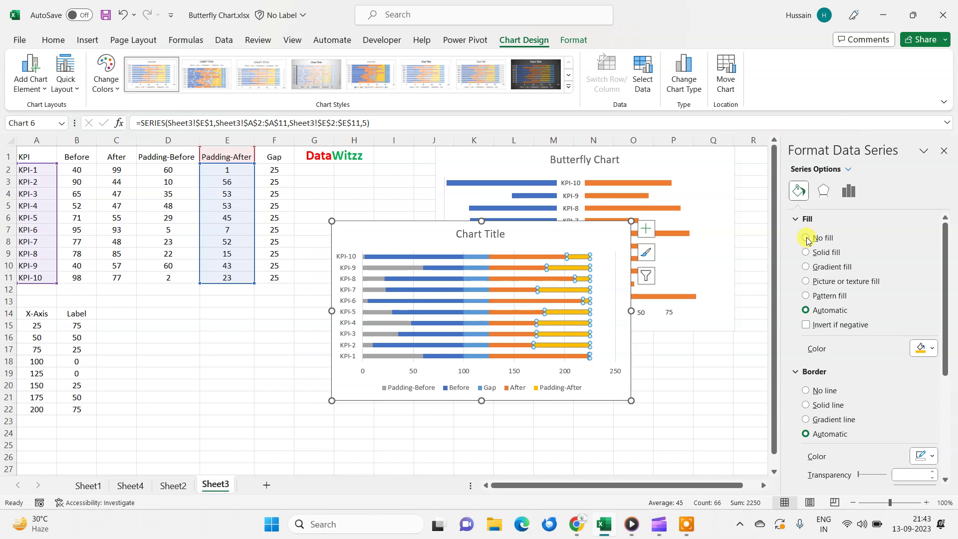
{"action": "left_click", "coordinate": [807, 239]}
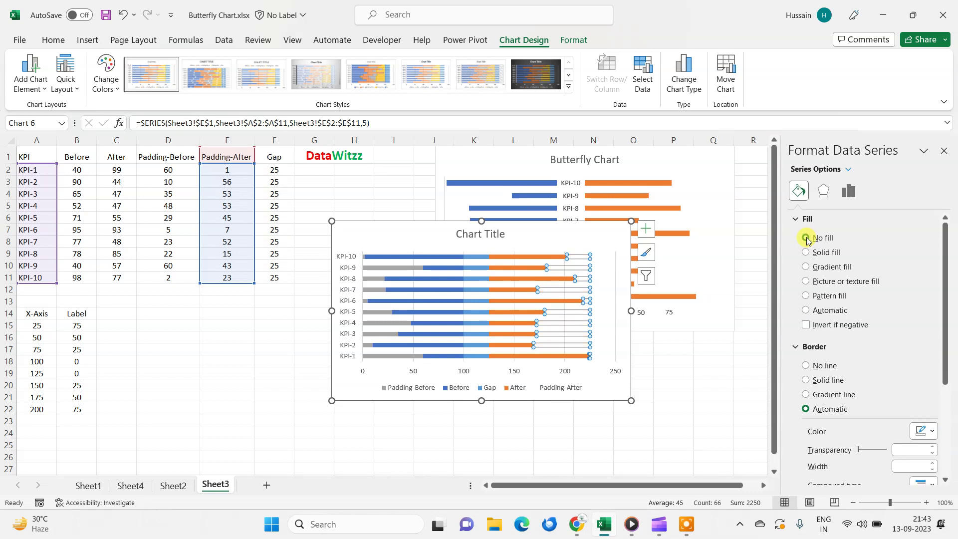
{"action": "left_click", "coordinate": [374, 313]}
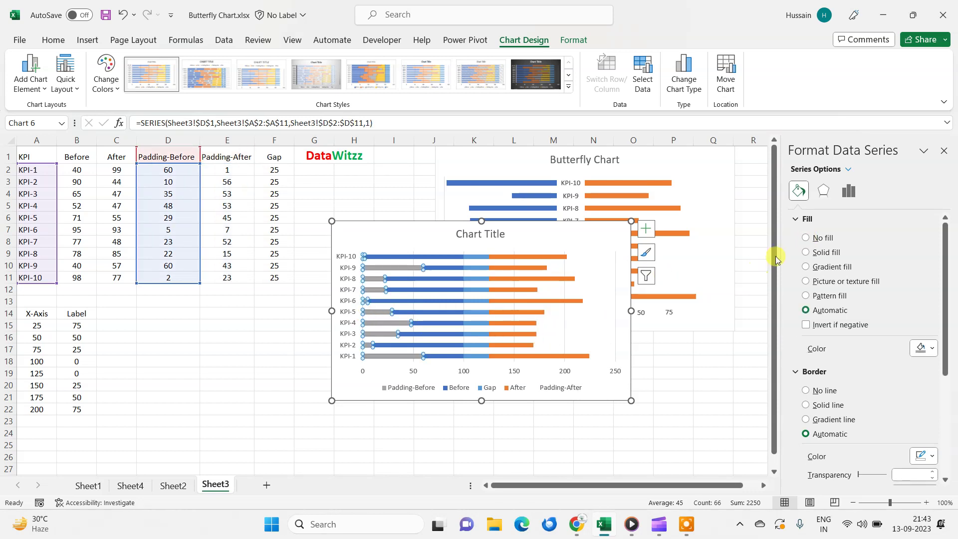
{"action": "left_click", "coordinate": [807, 238]}
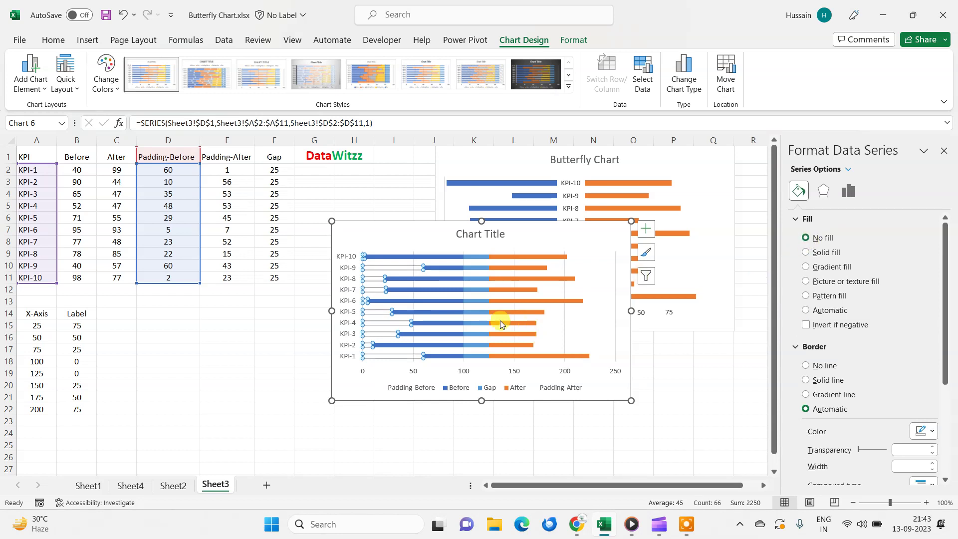
{"action": "left_click", "coordinate": [471, 301]}
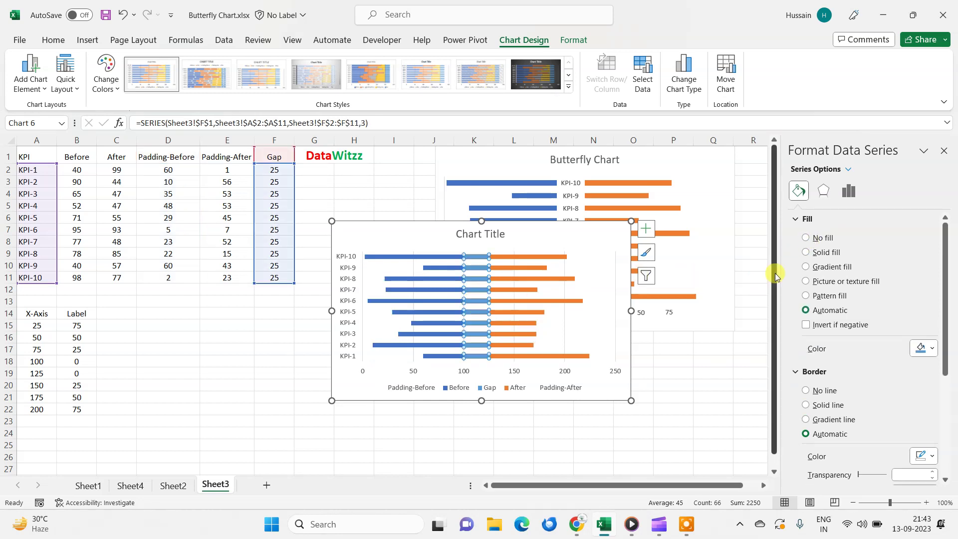
{"action": "left_click", "coordinate": [806, 239]}
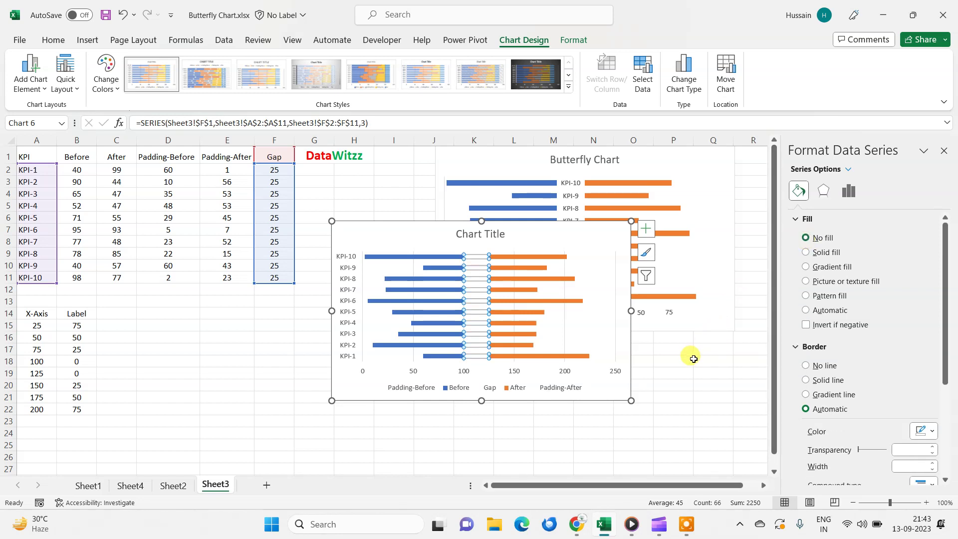
{"action": "left_click", "coordinate": [628, 426]}
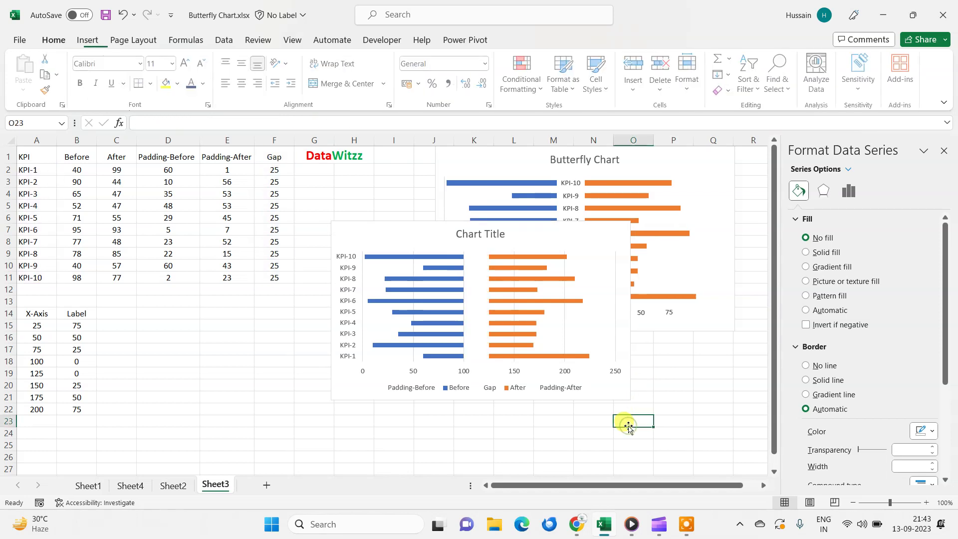
- Turn on chart data labels and select the 25 labels on the Gap series
{"action": "left_click", "coordinate": [478, 285]}
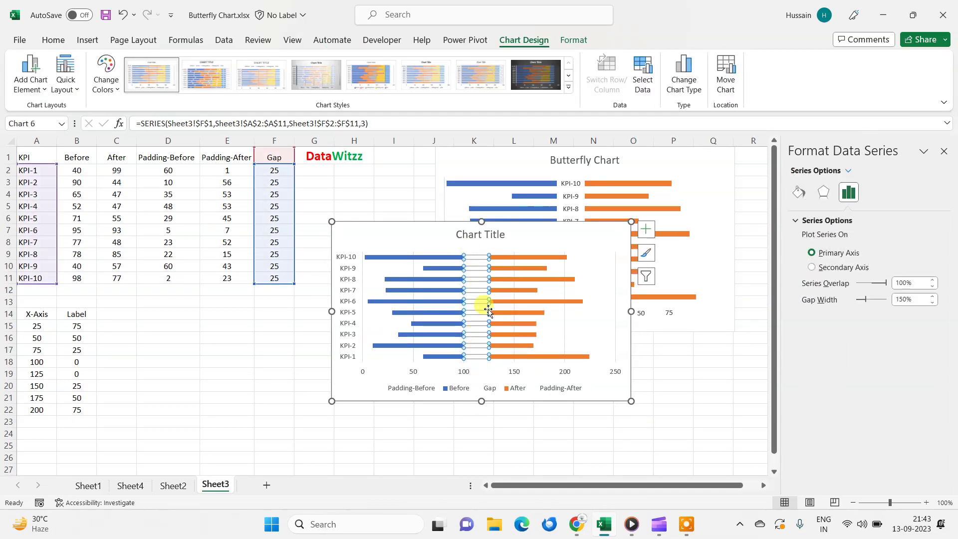
{"action": "mouse_move", "coordinate": [478, 293]}
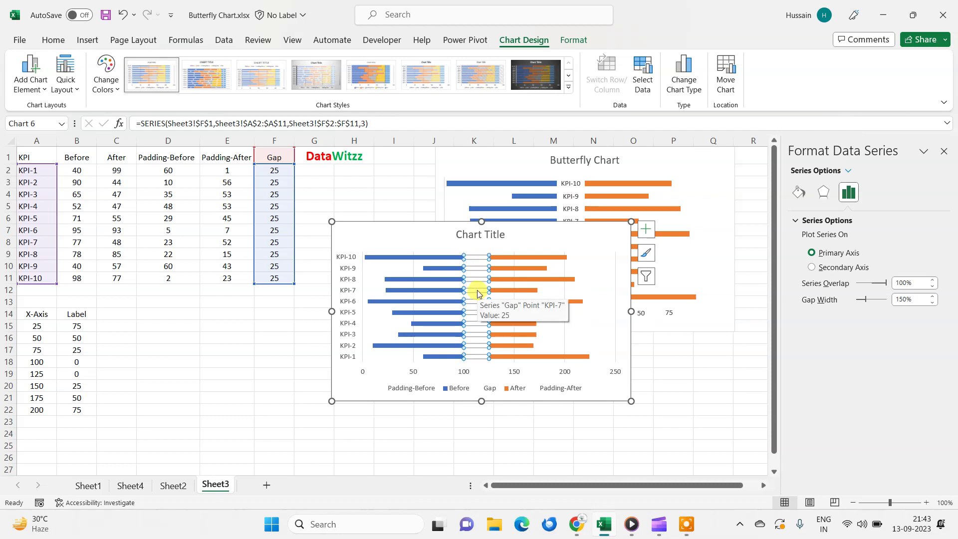
{"action": "left_click", "coordinate": [648, 231]}
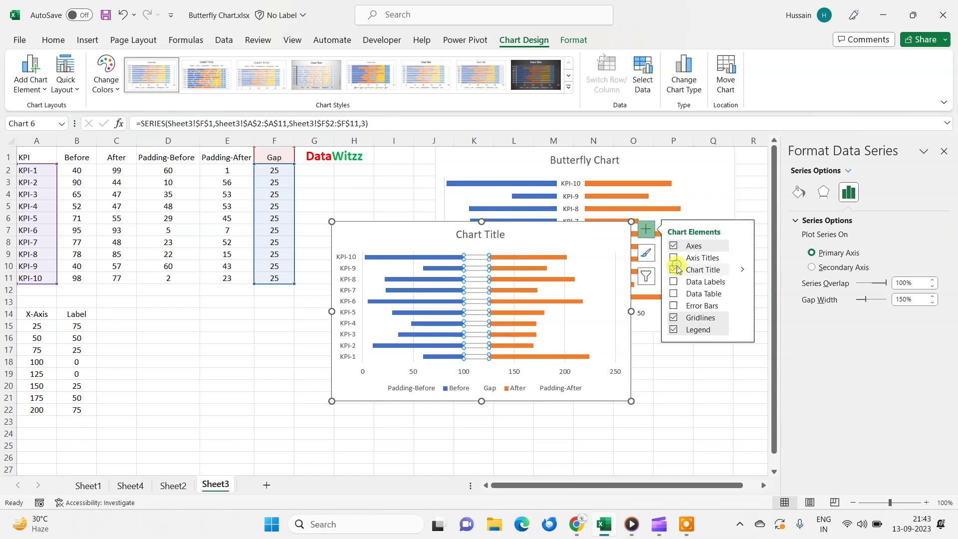
{"action": "left_click", "coordinate": [674, 282]}
{"action": "left_click", "coordinate": [475, 280]}
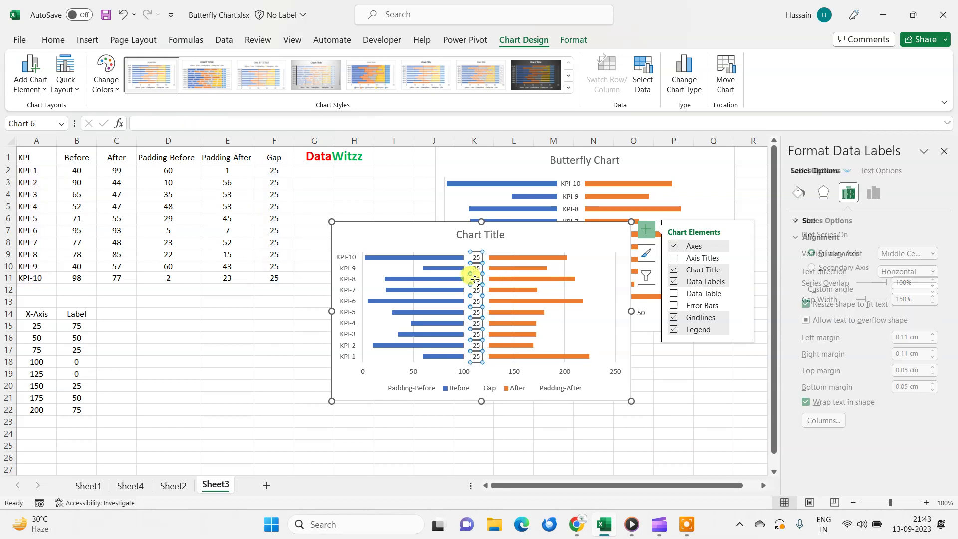
{"action": "left_click", "coordinate": [488, 345]}
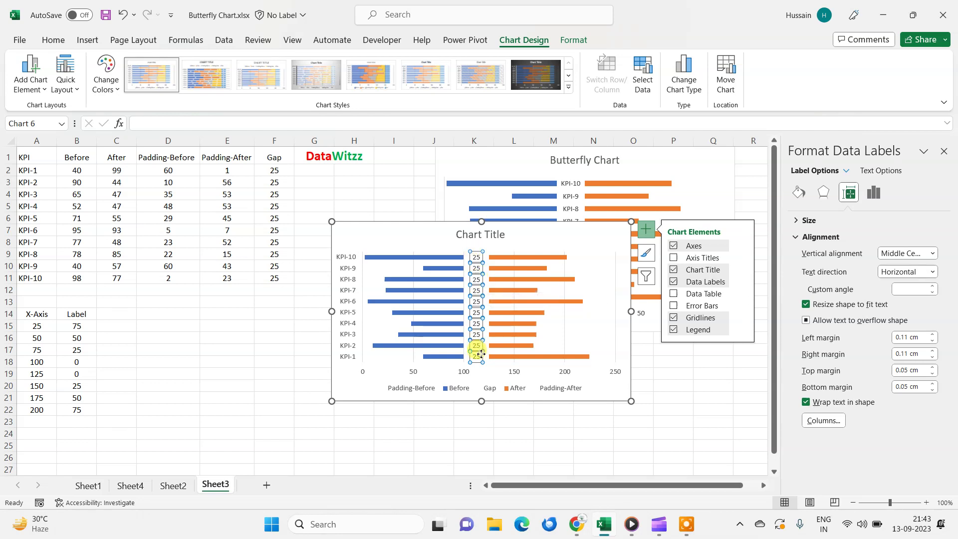
- Make the Gap labels show Category Name instead of Value
{"action": "left_click", "coordinate": [876, 195]}
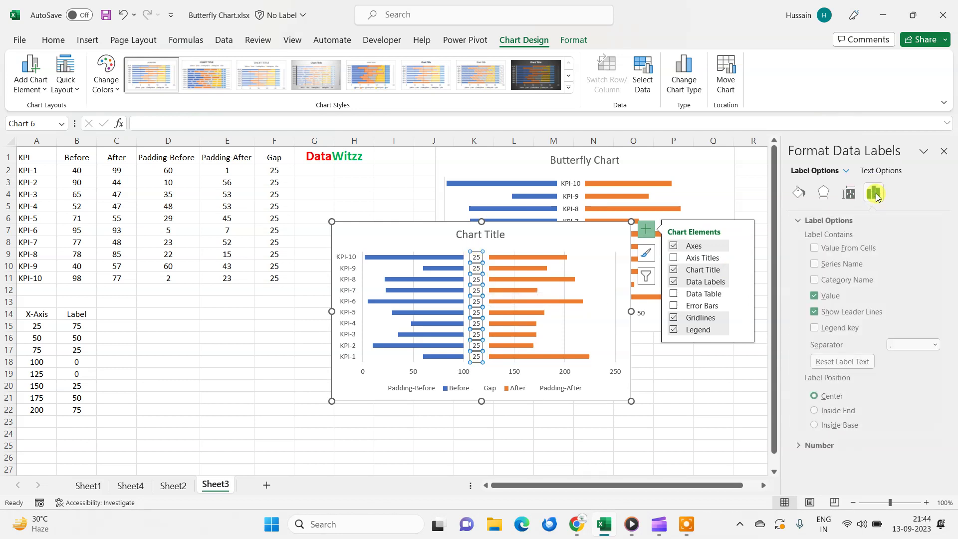
{"action": "left_click", "coordinate": [812, 280]}
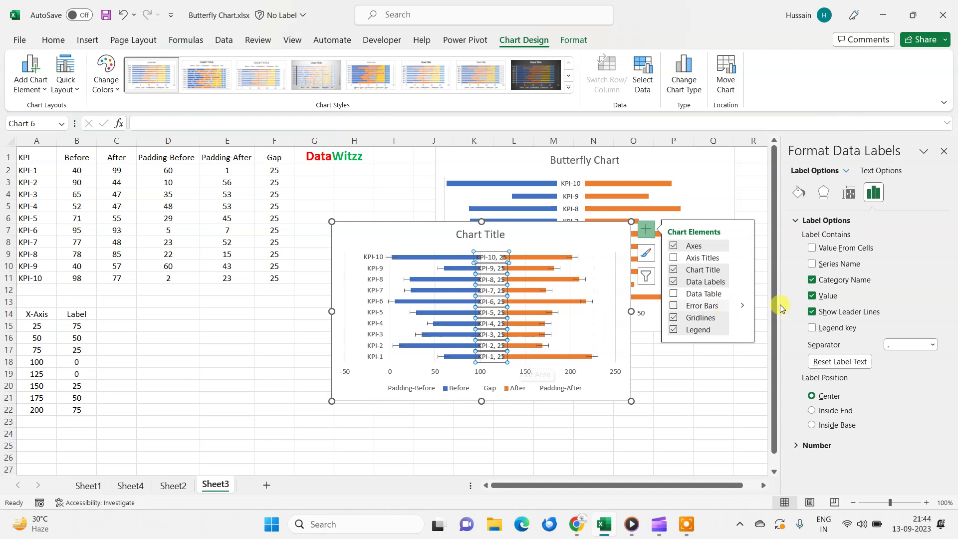
{"action": "left_click", "coordinate": [812, 296]}
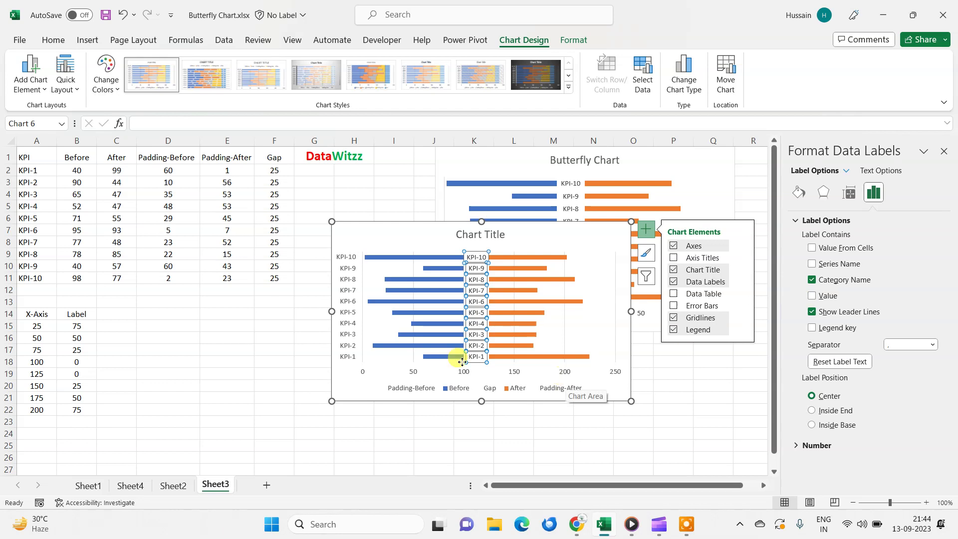
{"action": "left_click", "coordinate": [478, 258]}
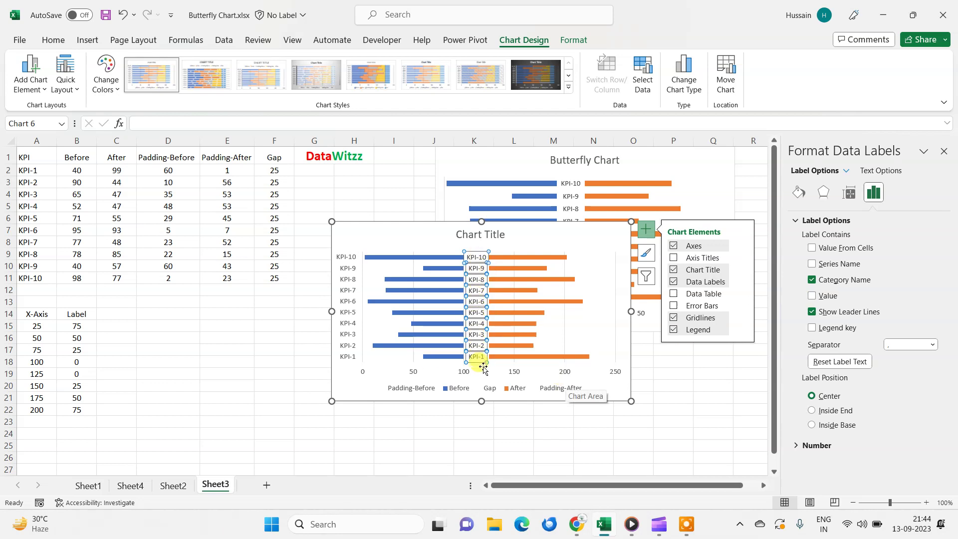
- Set the vertical KPI axis Label Position to None
{"action": "left_click", "coordinate": [351, 358]}
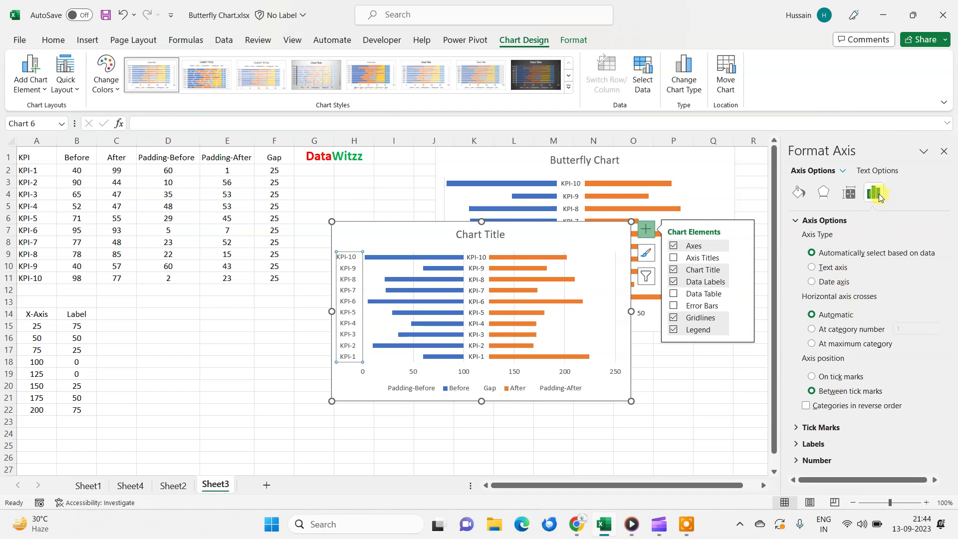
{"action": "left_click", "coordinate": [812, 443]}
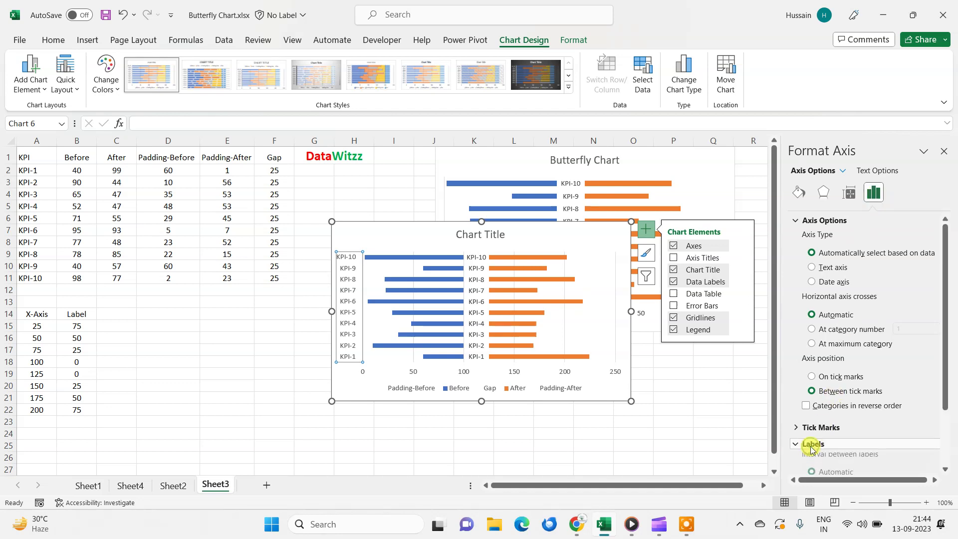
{"action": "left_click", "coordinate": [934, 447]}
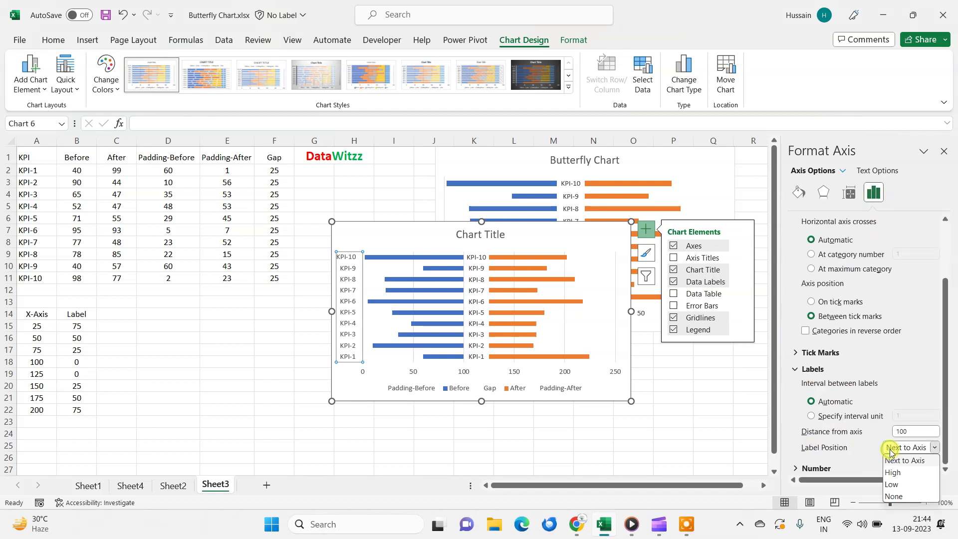
{"action": "left_click", "coordinate": [894, 497]}
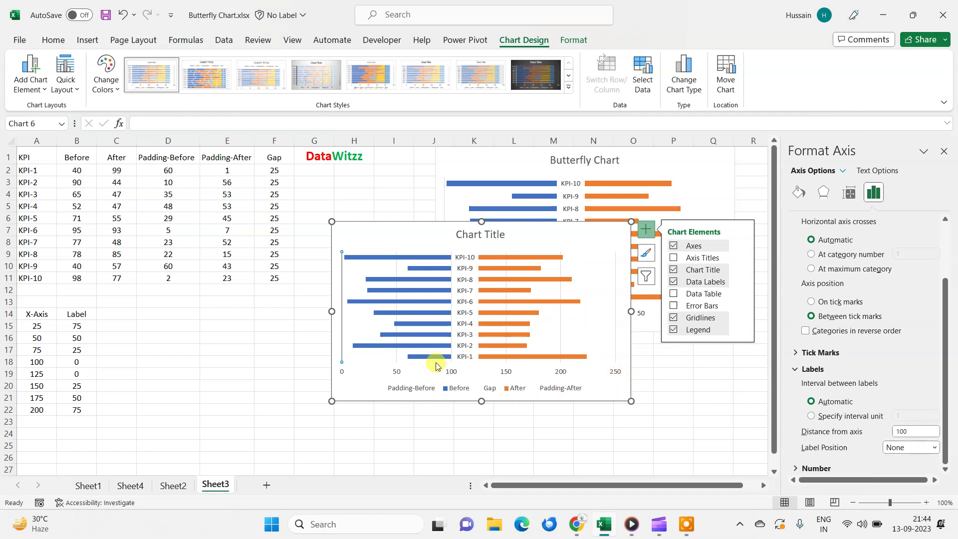
{"action": "left_click", "coordinate": [403, 374]}
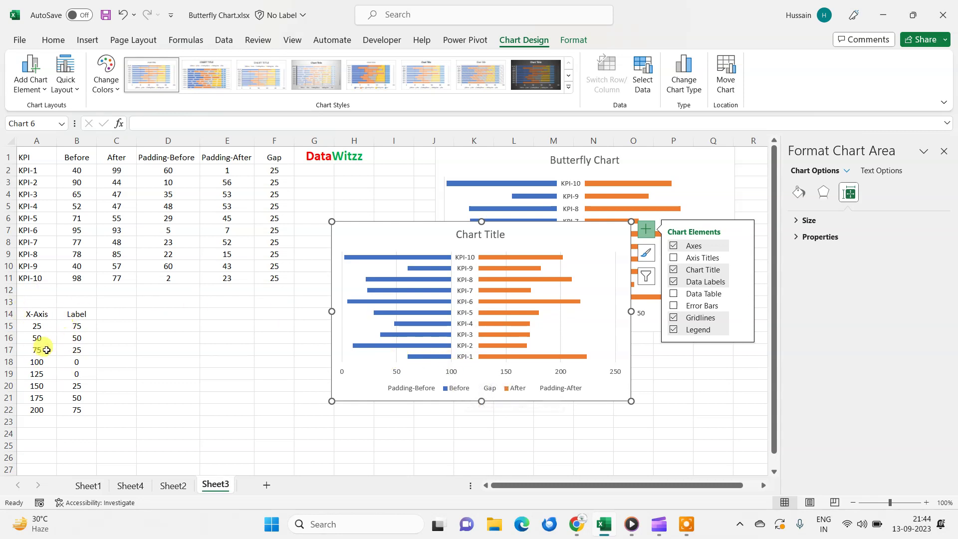
{"action": "left_click", "coordinate": [38, 327]}
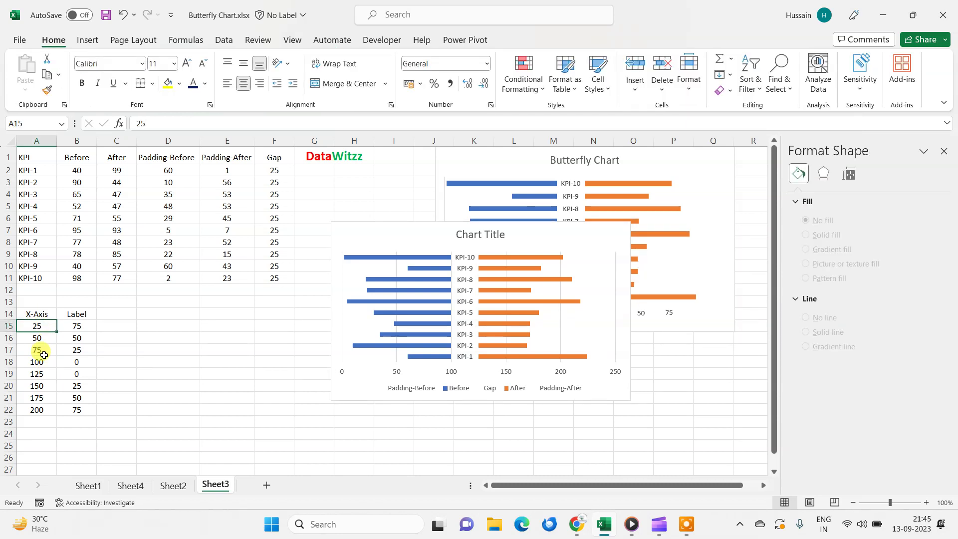
{"action": "key", "text": "Down"}
{"action": "key", "text": "Down"}
{"action": "key", "text": "Down"}
{"action": "key", "text": "Down"}
{"action": "key", "text": "Down"}
{"action": "key", "text": "Down"}
{"action": "key", "text": "Down"}
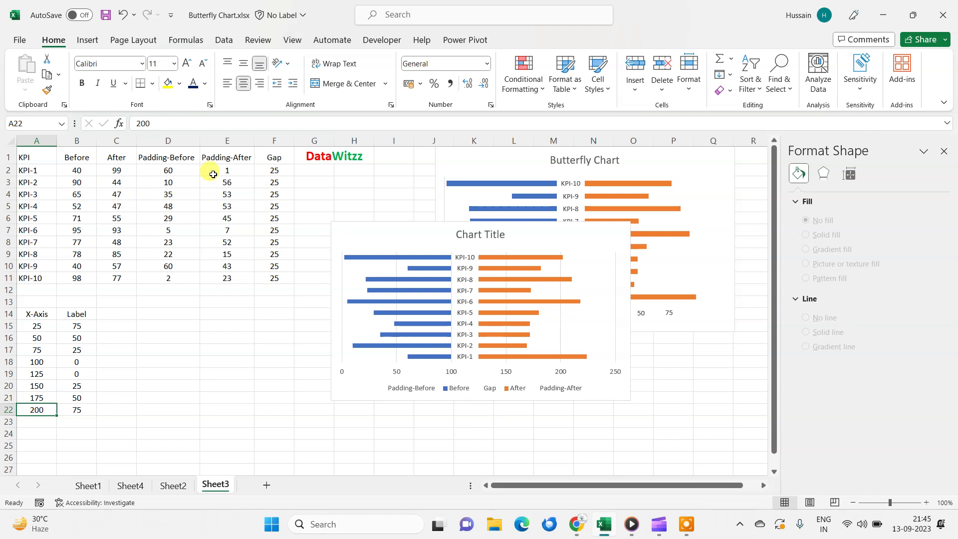
{"action": "left_click", "coordinate": [182, 169]}
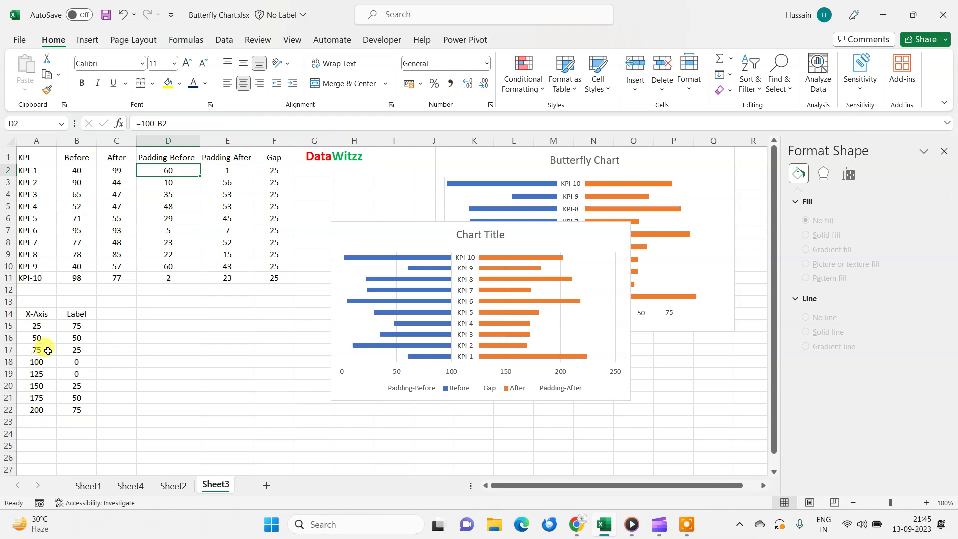
{"action": "left_click", "coordinate": [67, 353]}
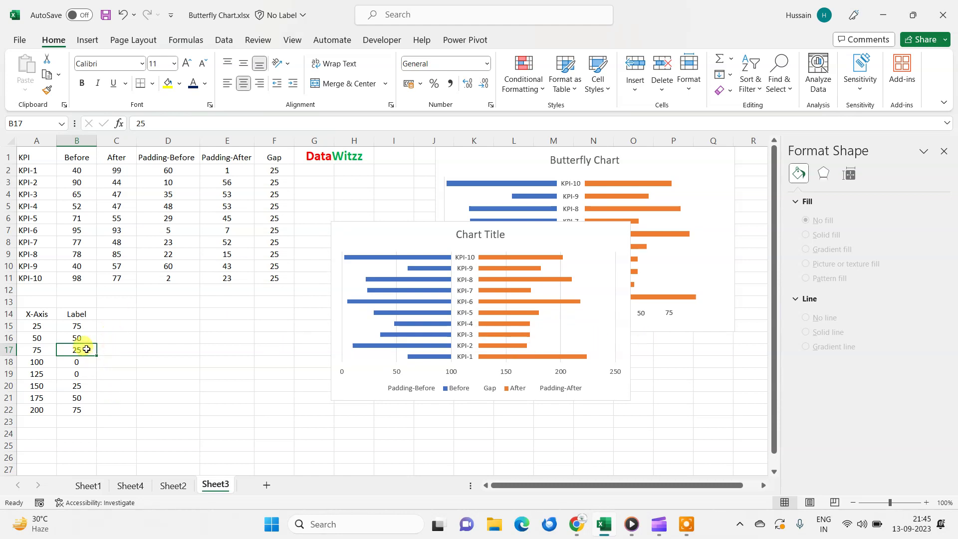
- Add a series named from =Sheet3!$A$14 with values =Sheet3!$A$15:$A$22
{"action": "left_click", "coordinate": [404, 234]}
{"action": "right_click", "coordinate": [404, 234]}
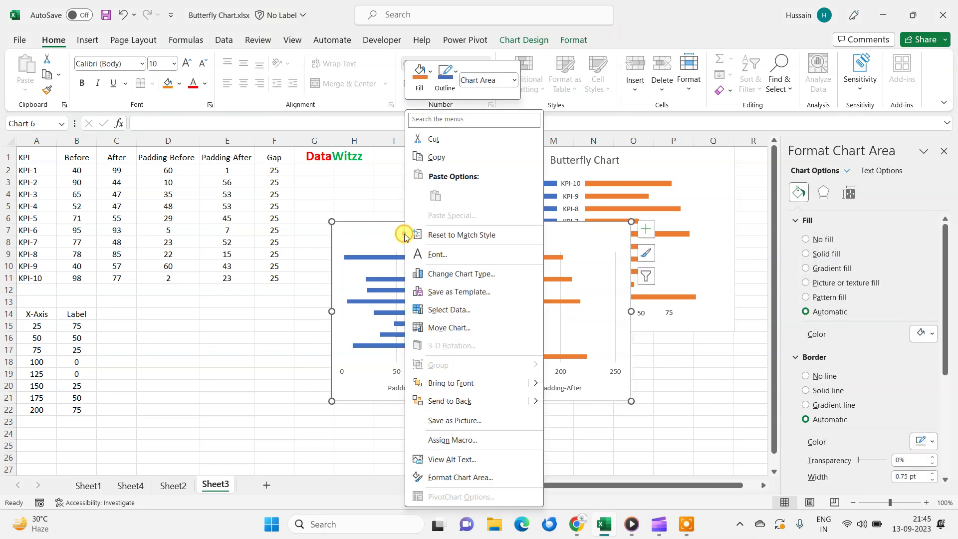
{"action": "left_click", "coordinate": [459, 311]}
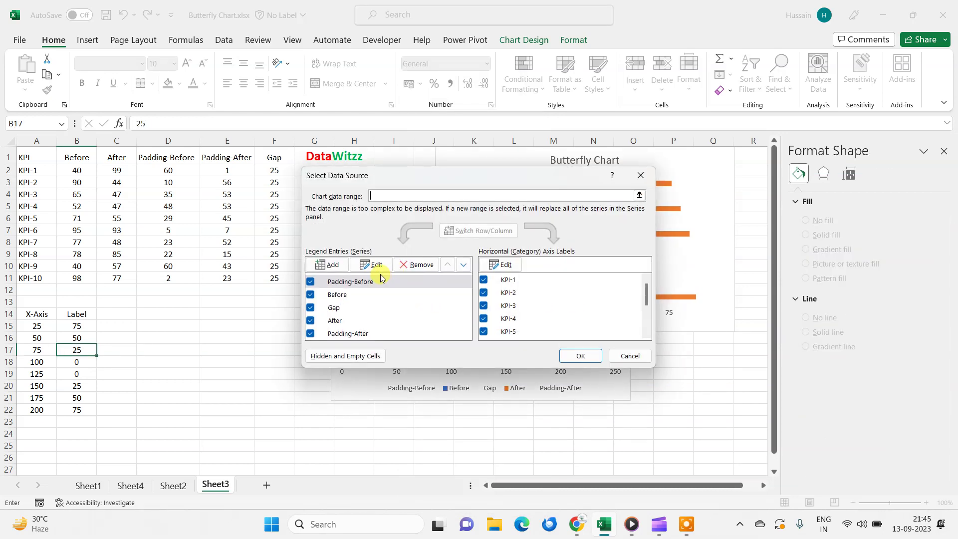
{"action": "left_click", "coordinate": [338, 270]}
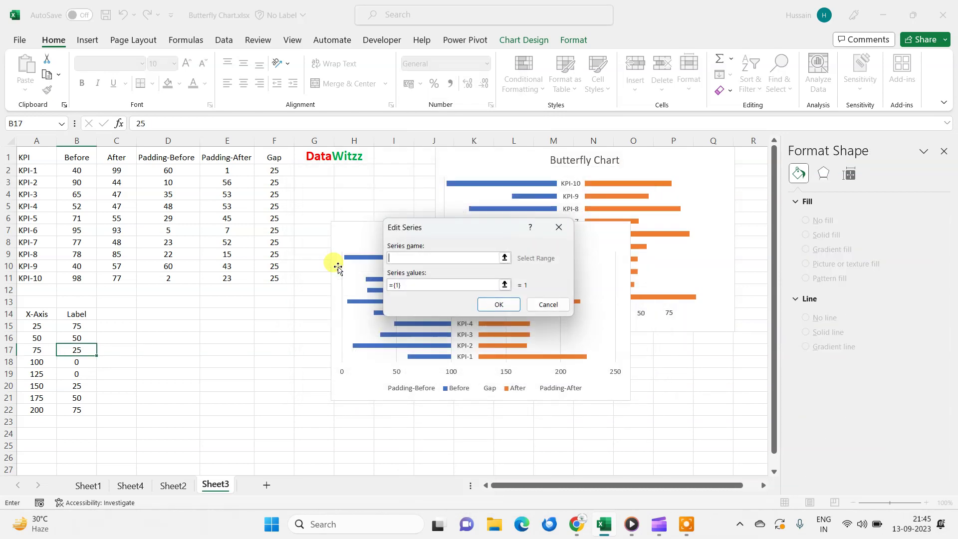
{"action": "left_click", "coordinate": [35, 315]}
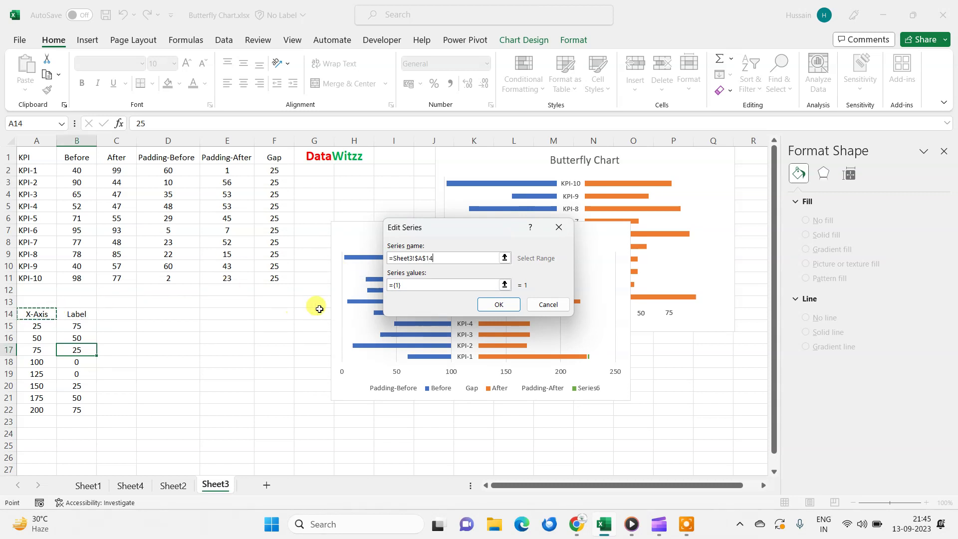
{"action": "left_click", "coordinate": [414, 286]}
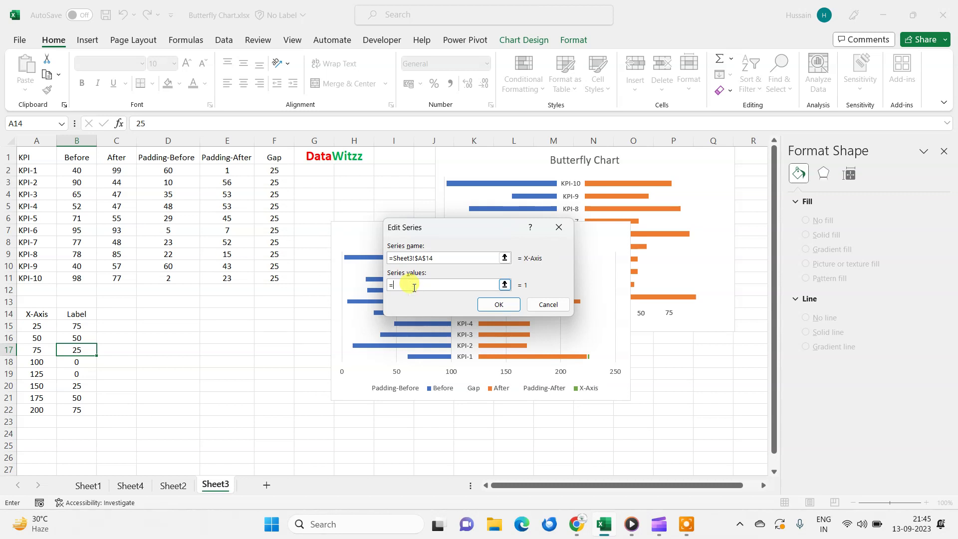
{"action": "left_click", "coordinate": [24, 331]}
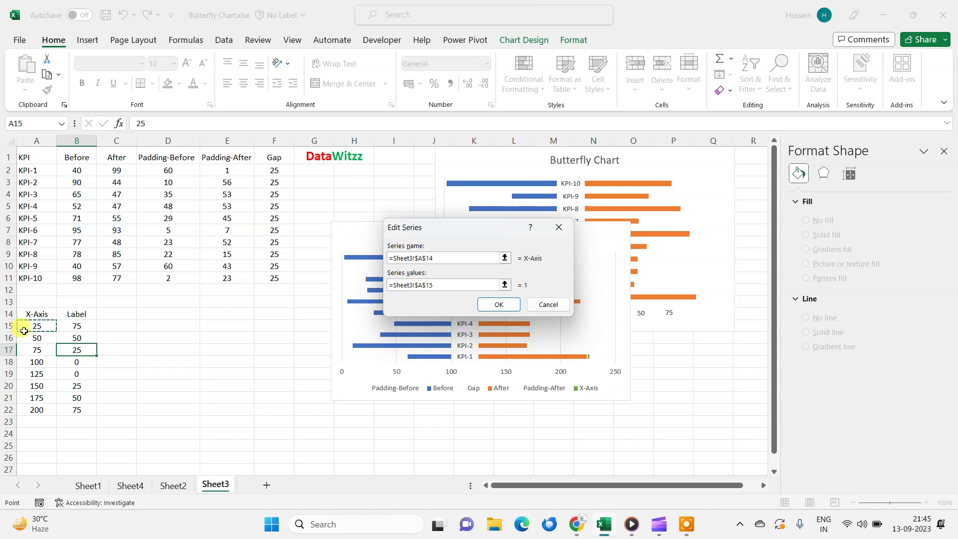
{"action": "left_click_drag", "start_coordinate": [24, 331], "coordinate": [56, 404]}
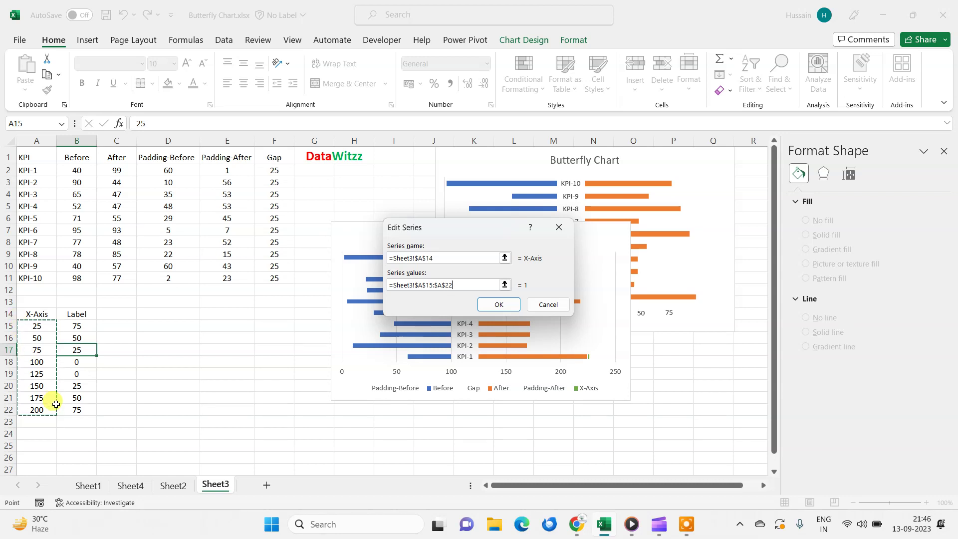
{"action": "left_click", "coordinate": [515, 306]}
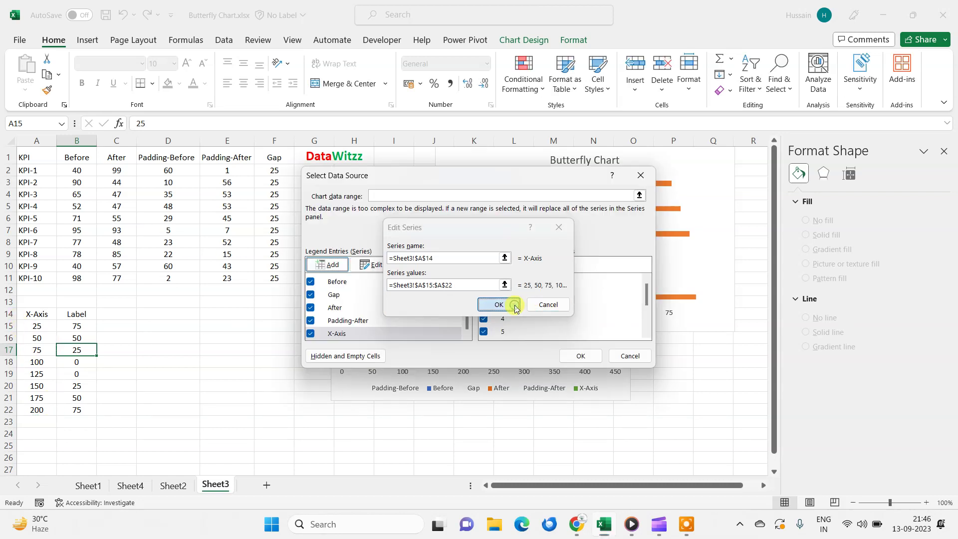
{"action": "left_click", "coordinate": [571, 356]}
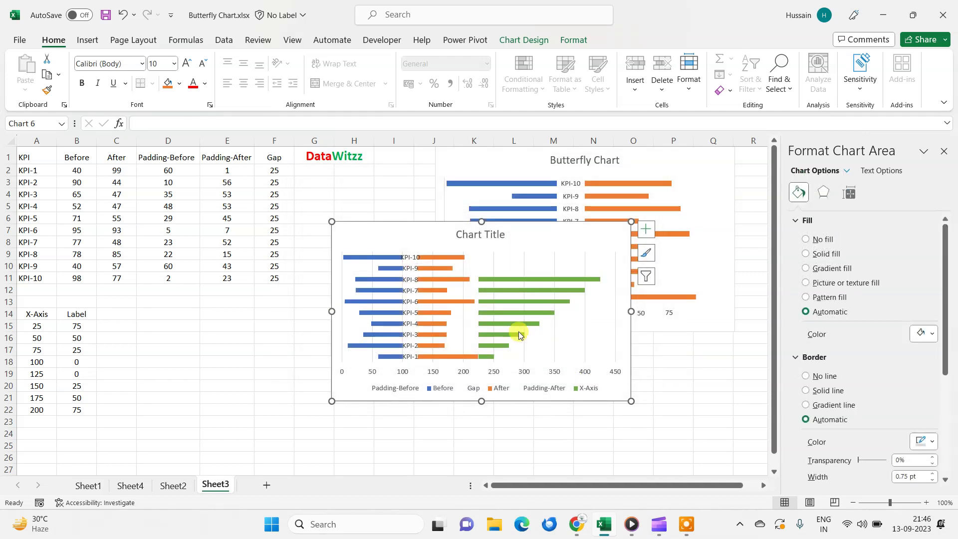
- In Change Chart Type's Combo settings, set the X-Axis series to Scatter
{"action": "left_click", "coordinate": [536, 279]}
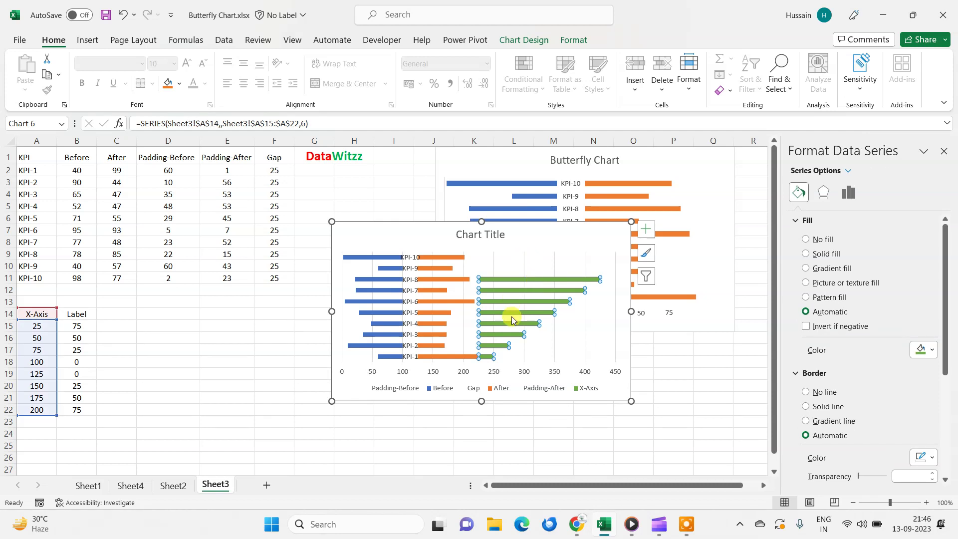
{"action": "right_click", "coordinate": [516, 283]}
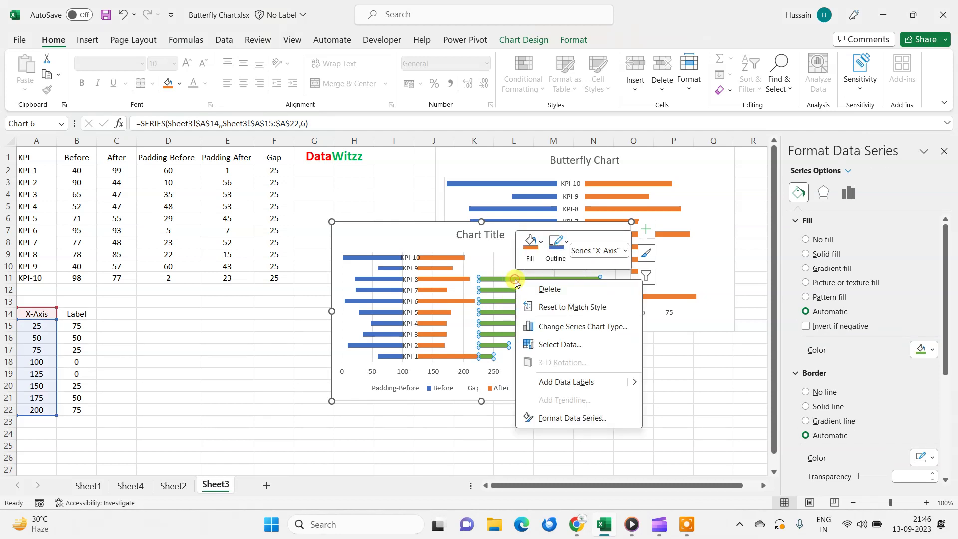
{"action": "left_click", "coordinate": [545, 327]}
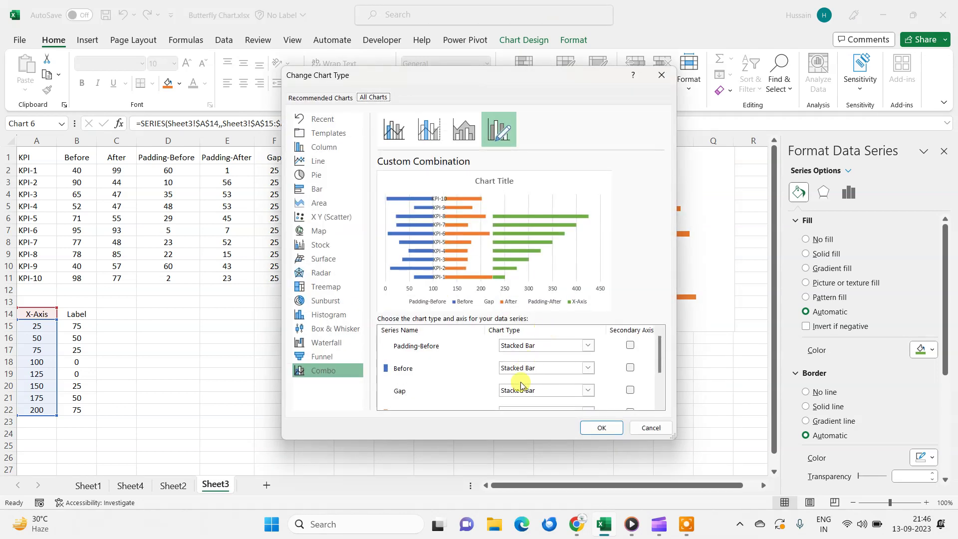
{"action": "scroll", "coordinate": [470, 382], "scroll_direction": "down", "scroll_amount": 3}
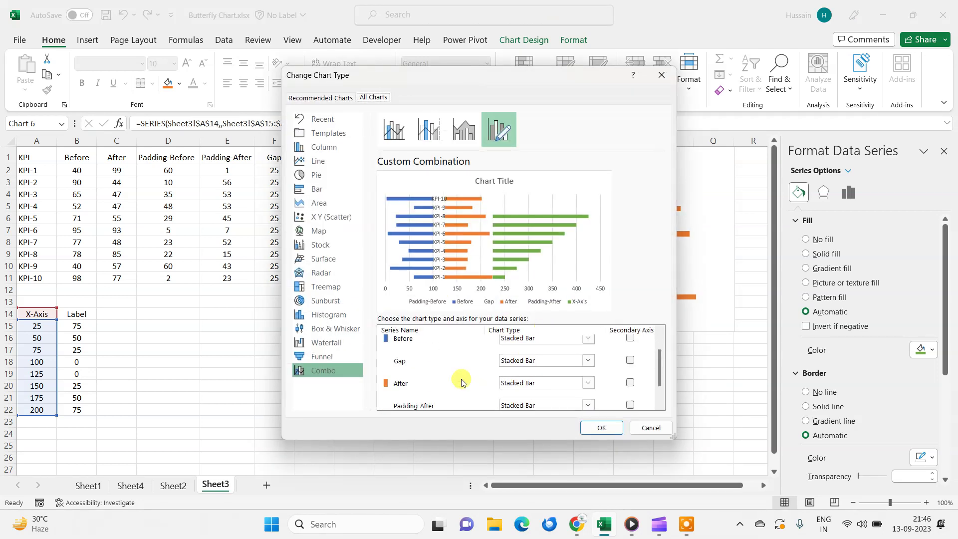
{"action": "left_click", "coordinate": [511, 400]}
{"action": "scroll", "coordinate": [540, 325], "scroll_direction": "down", "scroll_amount": 5}
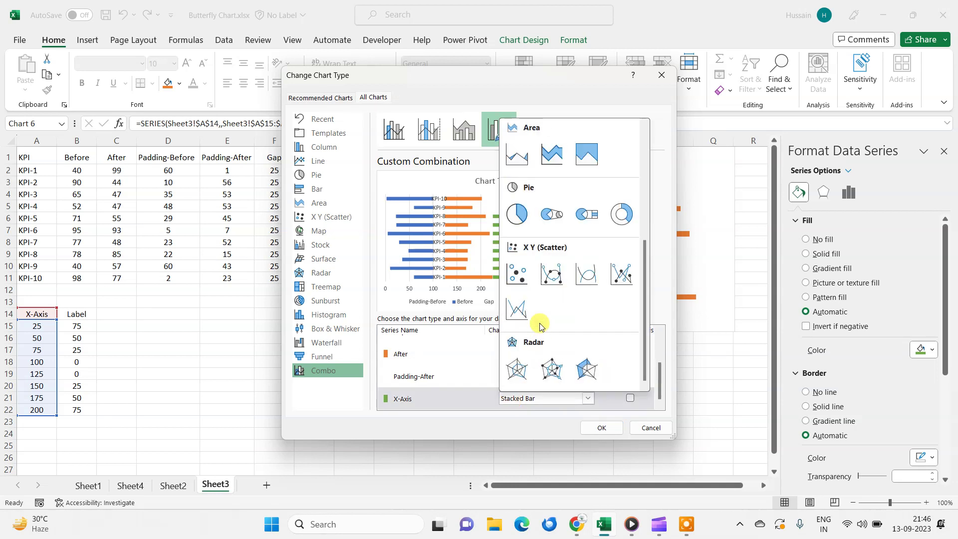
{"action": "left_click", "coordinate": [518, 275]}
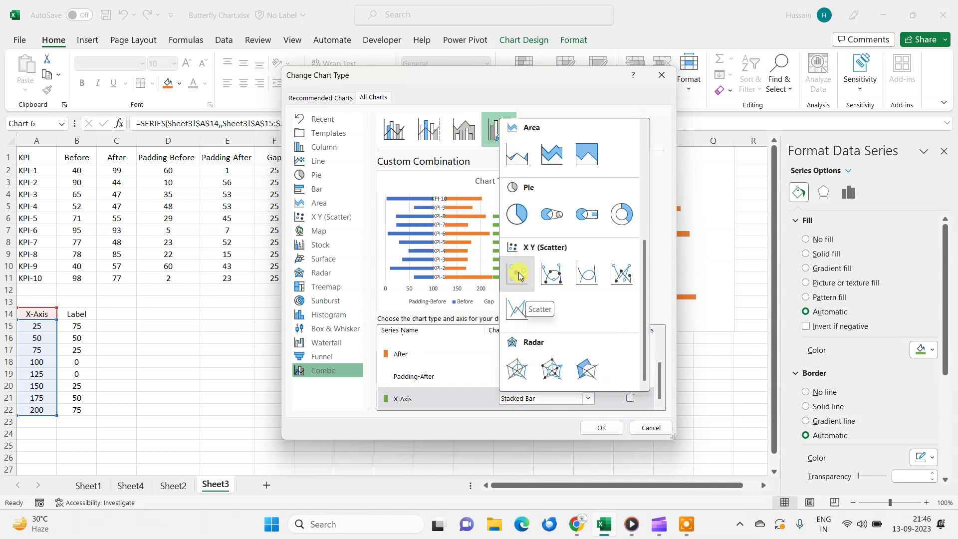
{"action": "left_click", "coordinate": [601, 429]}
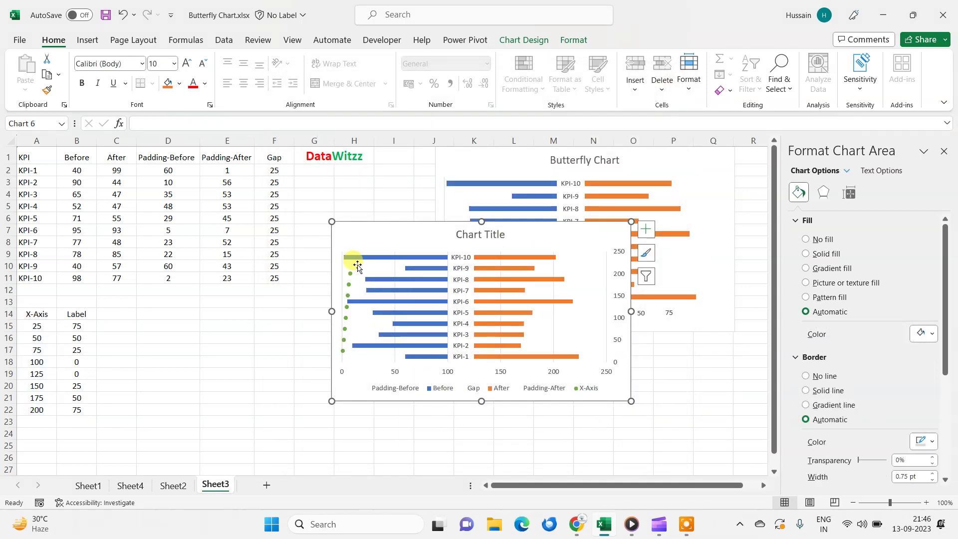
{"action": "left_click", "coordinate": [342, 349]}
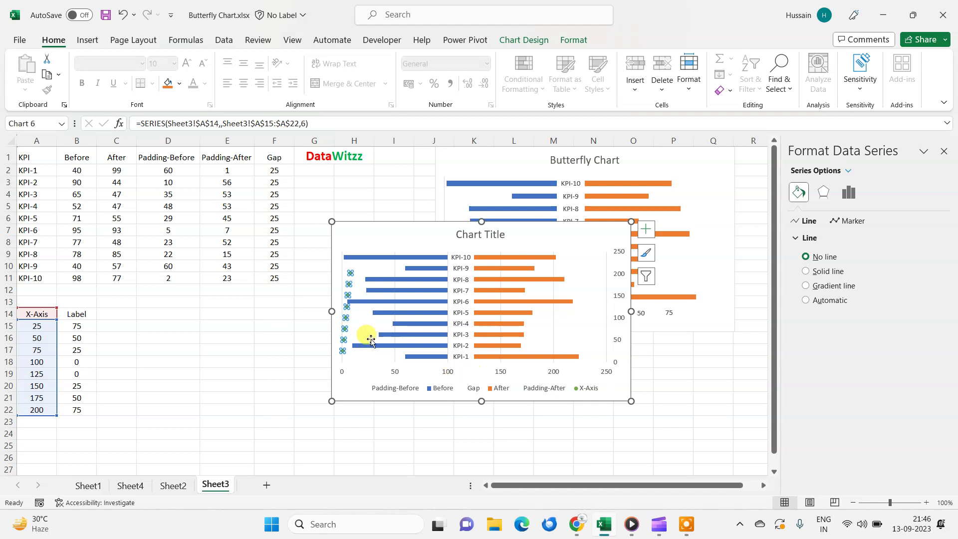
- Open the X-Axis scatter series for editing in the chart's Select Data source list
{"action": "right_click", "coordinate": [347, 316]}
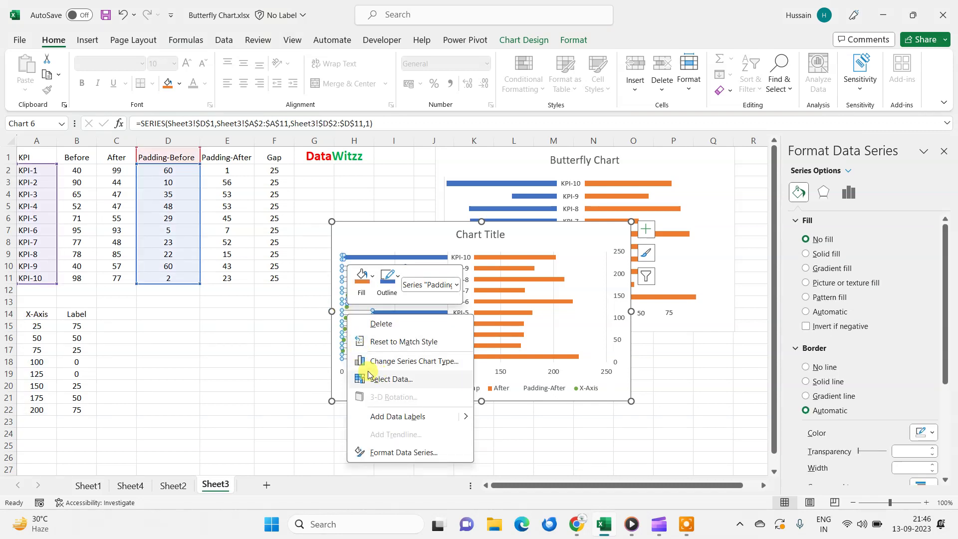
{"action": "key", "text": "Escape"}
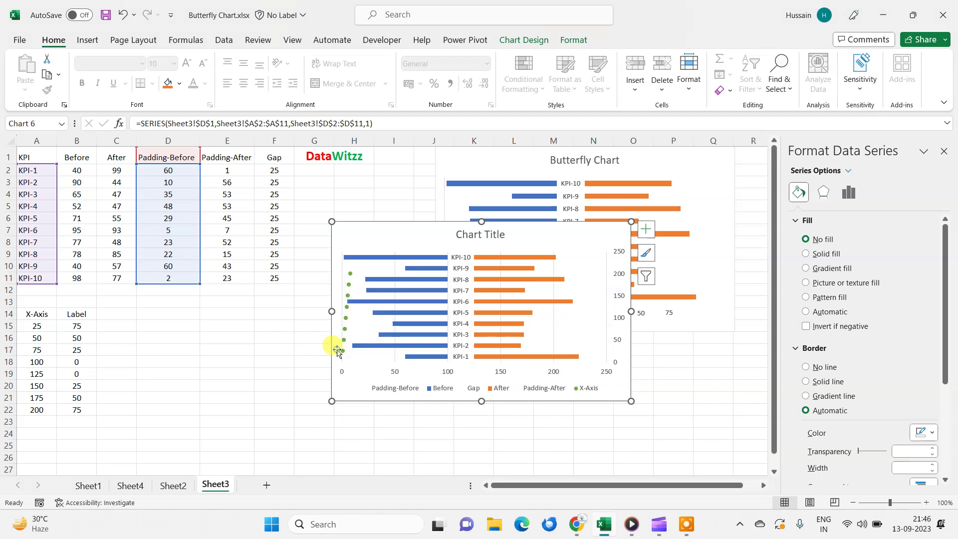
{"action": "left_click", "coordinate": [339, 351]}
{"action": "left_click", "coordinate": [342, 350]}
{"action": "right_click", "coordinate": [342, 352]}
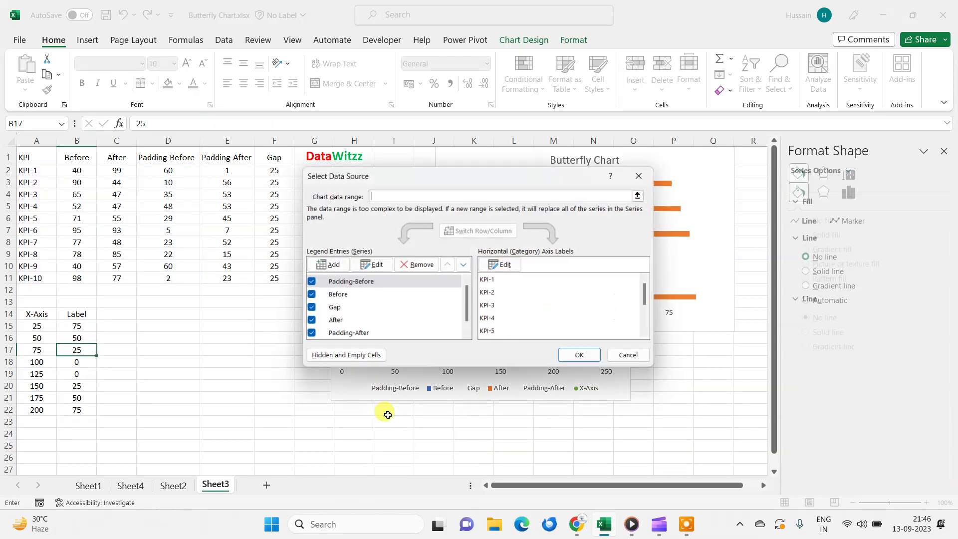
{"action": "left_click", "coordinate": [376, 335]}
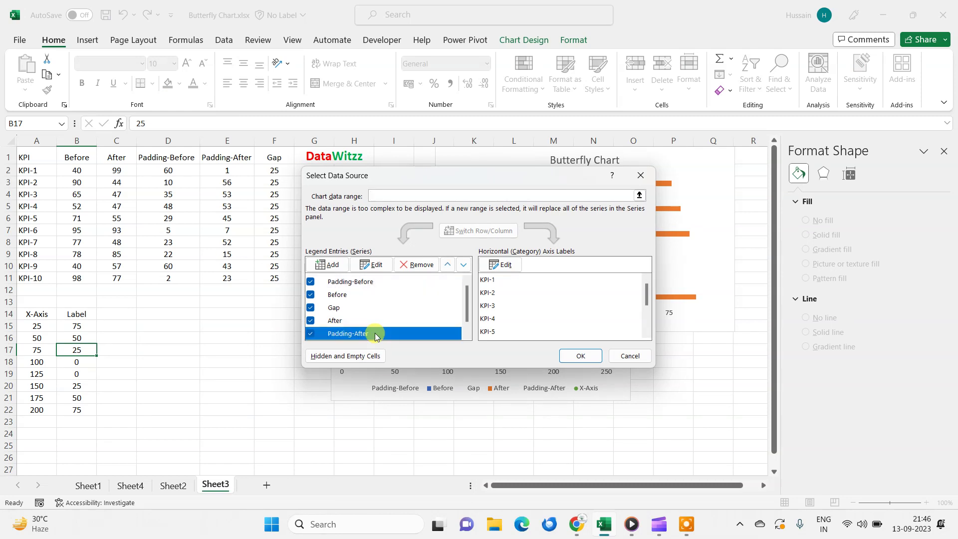
{"action": "scroll", "coordinate": [376, 335], "scroll_direction": "down", "scroll_amount": 1}
{"action": "left_click", "coordinate": [340, 334]}
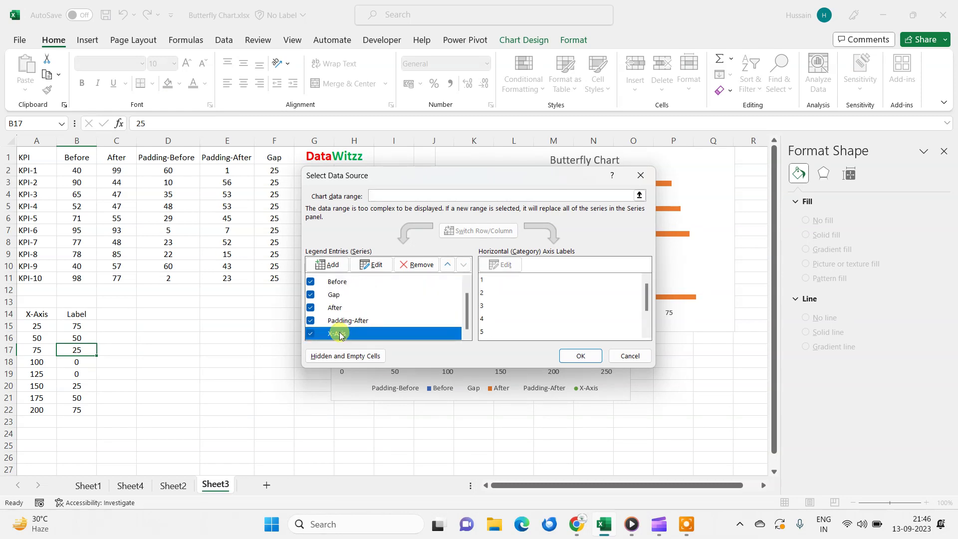
{"action": "left_click", "coordinate": [368, 266]}
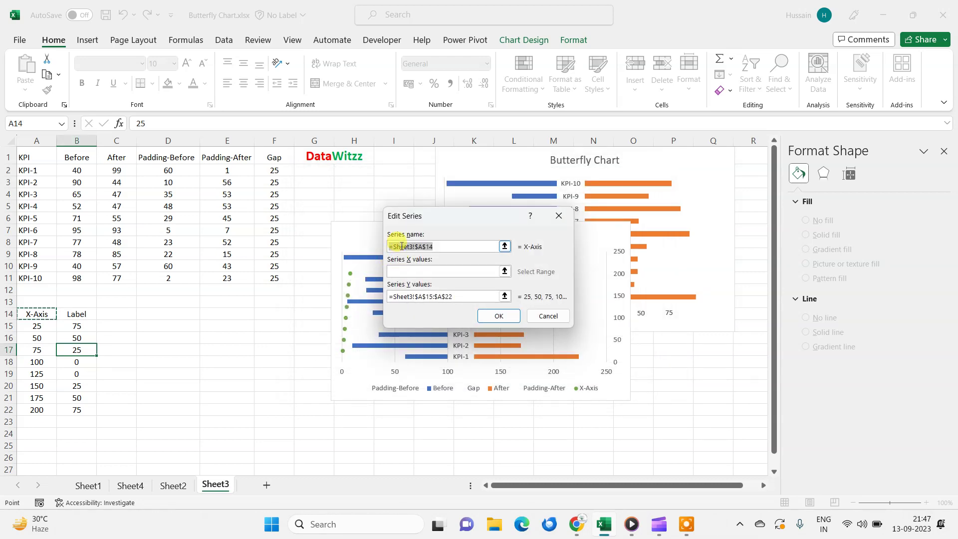
- Set the X-Axis series X values to A15:A22 and Y values to B15:B22, then apply
{"action": "left_click", "coordinate": [401, 273]}
{"action": "left_click", "coordinate": [407, 293]}
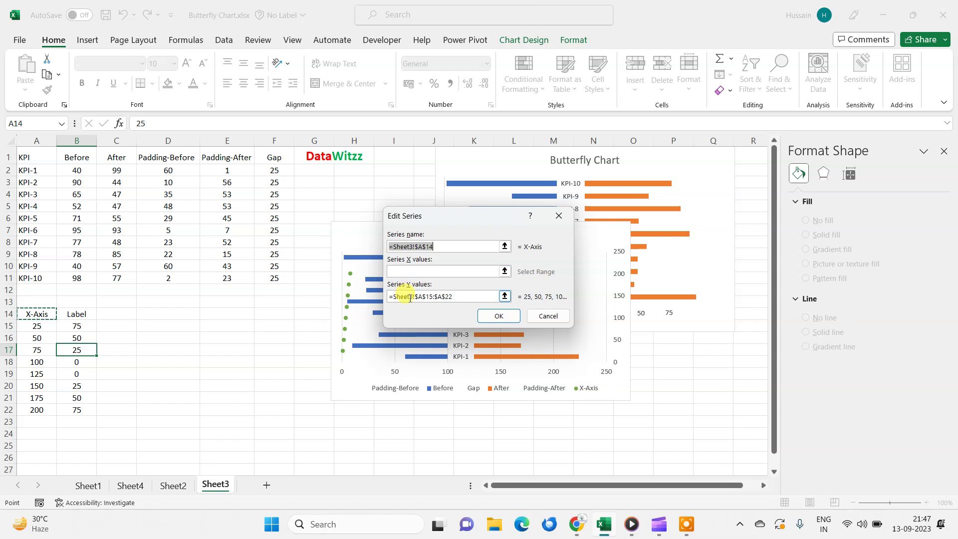
{"action": "left_click", "coordinate": [421, 250]}
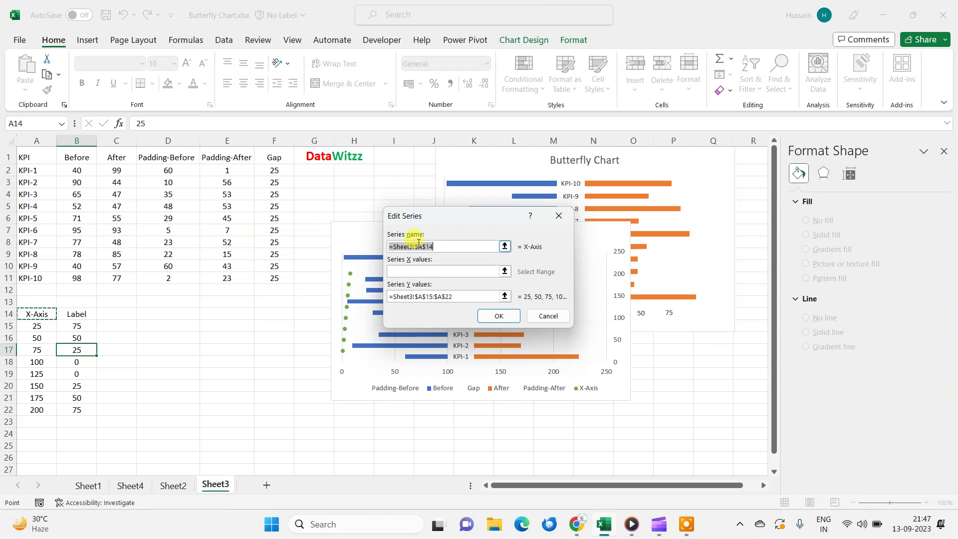
{"action": "left_click", "coordinate": [419, 270]}
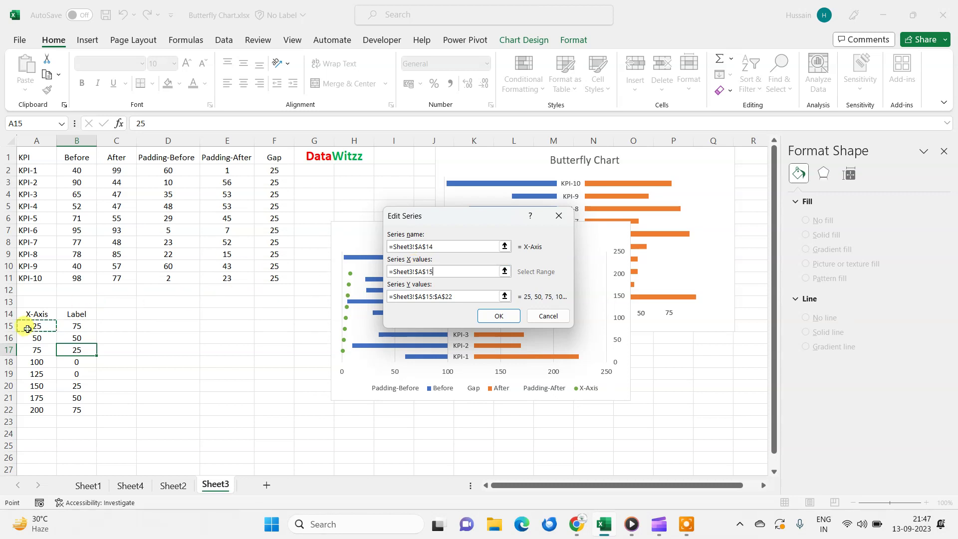
{"action": "key", "text": "ctrl+shift+Down"}
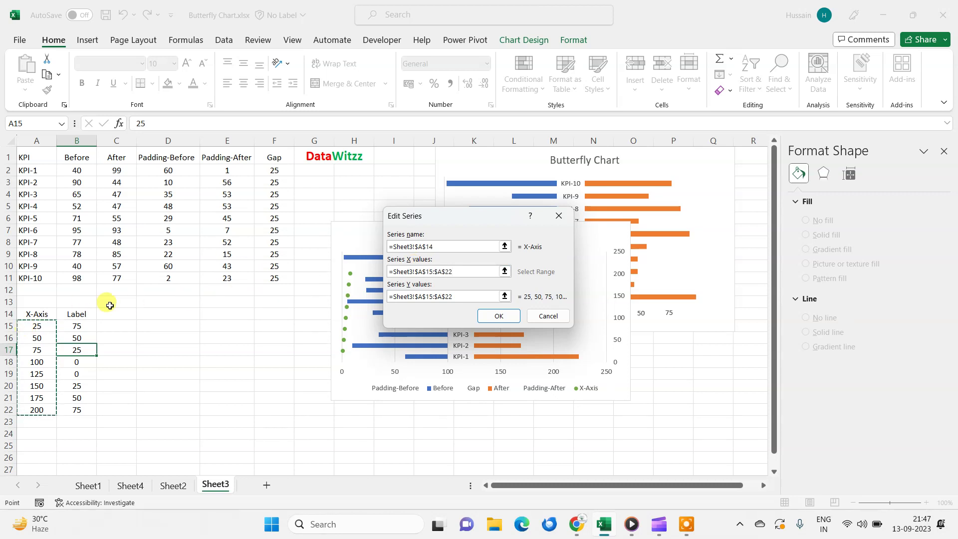
{"action": "left_click", "coordinate": [456, 296]}
{"action": "key", "text": "BackSpace"}
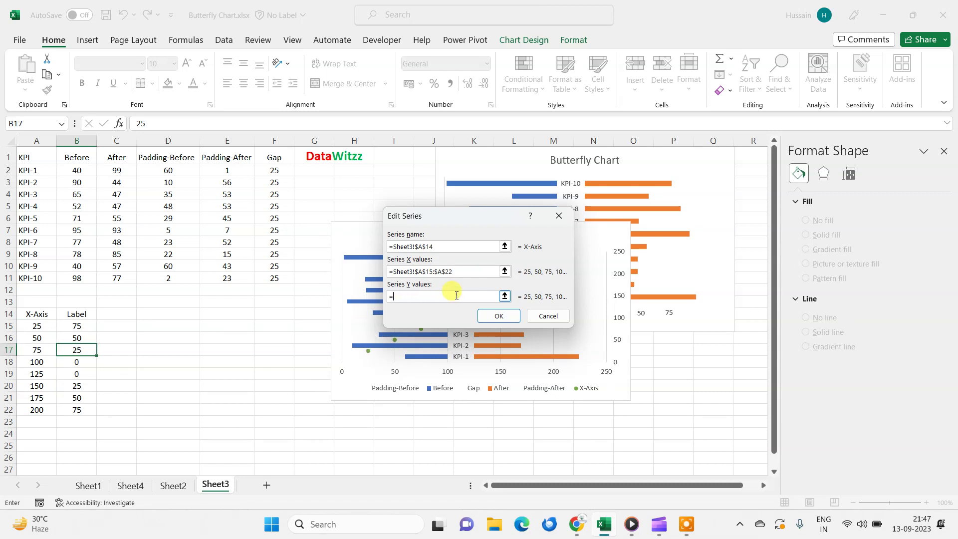
{"action": "left_click", "coordinate": [83, 324]}
{"action": "left_click_drag", "start_coordinate": [84, 324], "coordinate": [88, 410]}
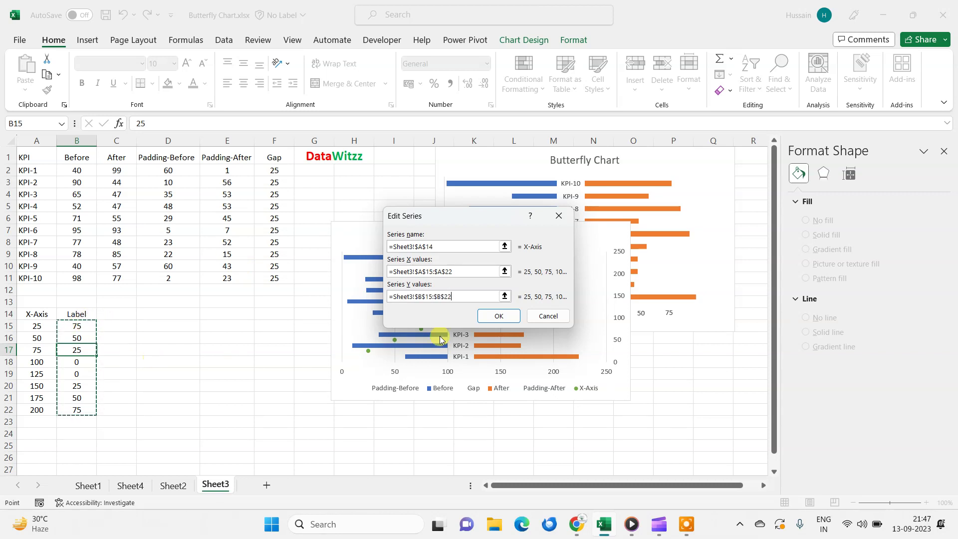
{"action": "left_click", "coordinate": [493, 319]}
{"action": "left_click", "coordinate": [581, 356]}
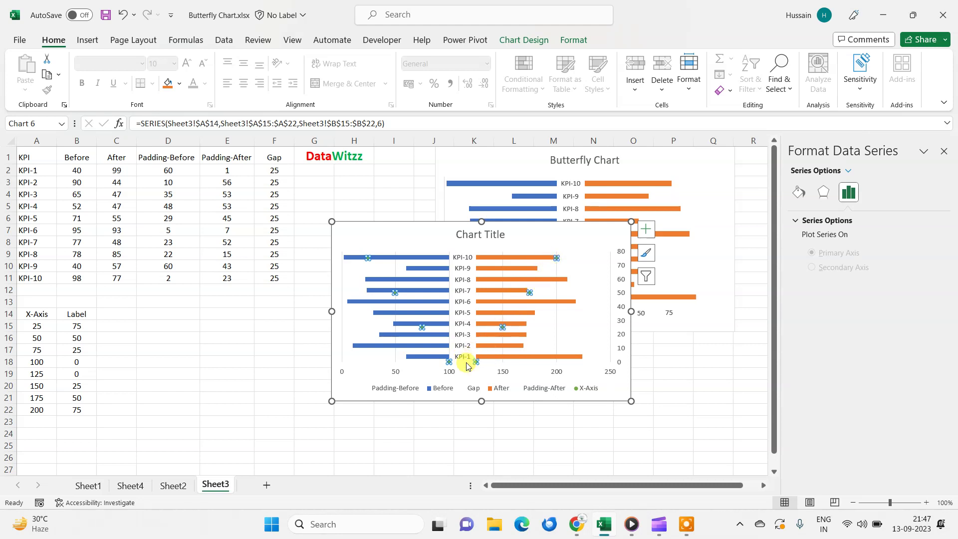
- Change the secondary vertical axis maximum bound from 80 to 10000
{"action": "left_click", "coordinate": [623, 279]}
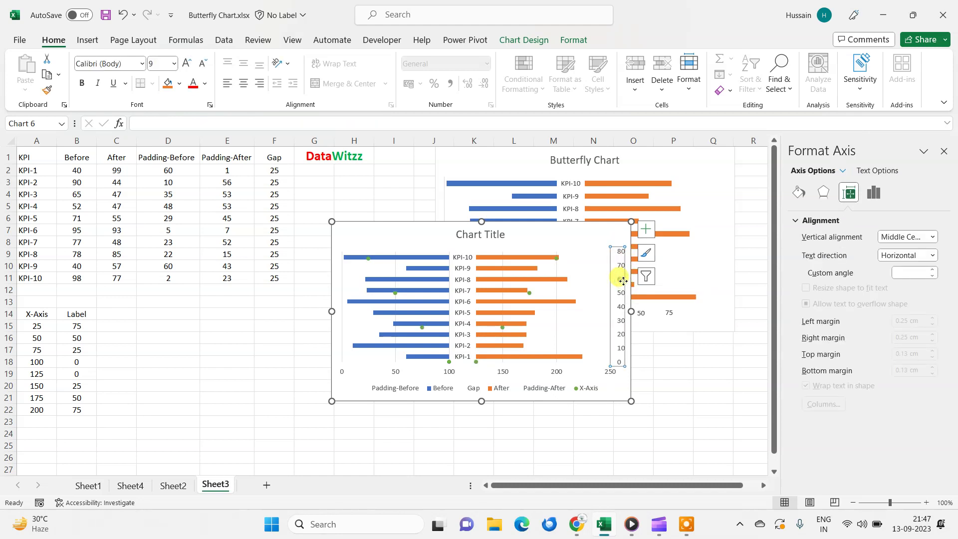
{"action": "left_click", "coordinate": [874, 193]}
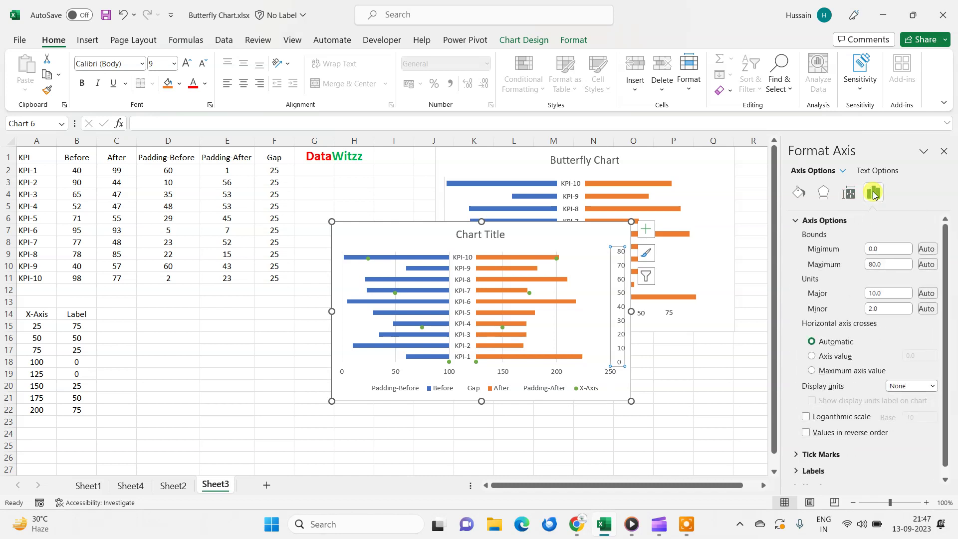
{"action": "left_click", "coordinate": [872, 265]}
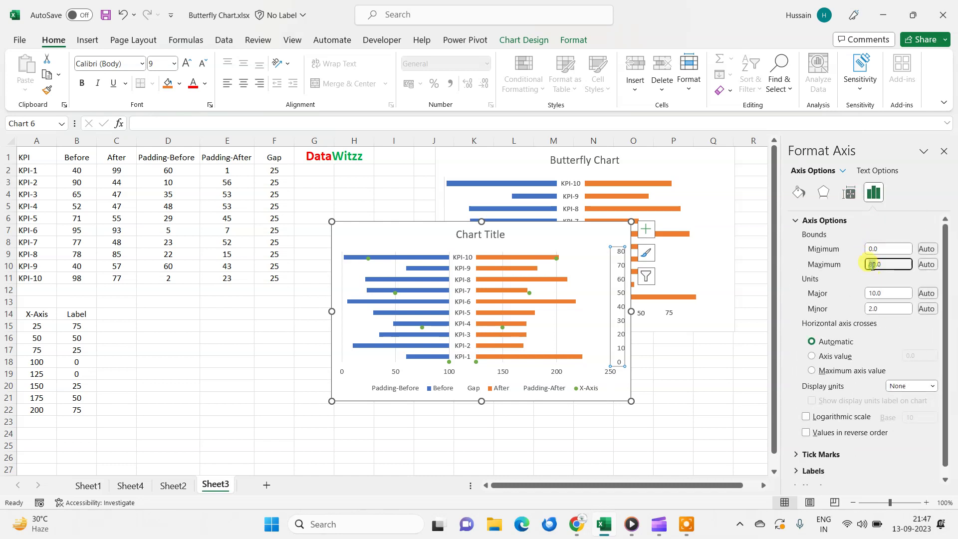
{"action": "double_click", "coordinate": [871, 264]}
{"action": "left_click", "coordinate": [888, 248]}
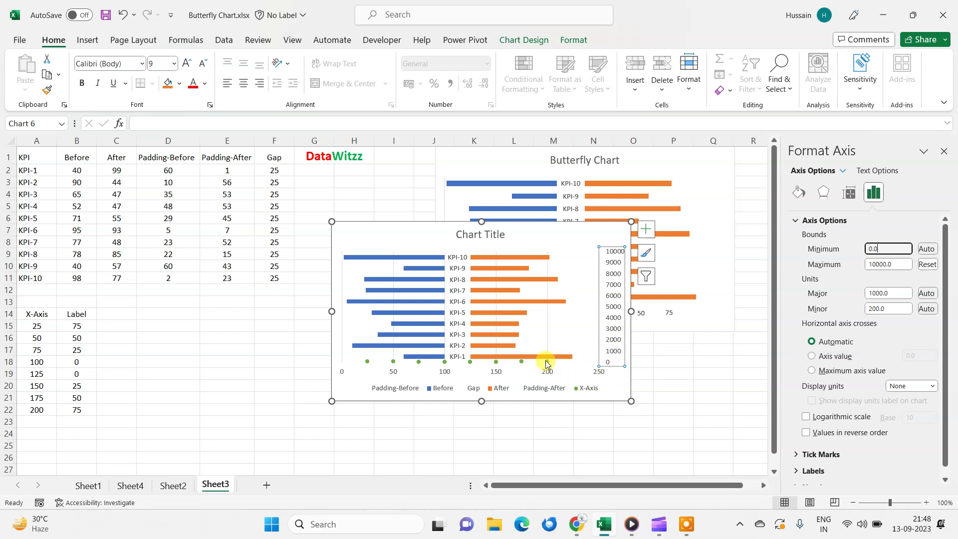
- Set the horizontal value axis Label Position to None, hiding its 0–250 labels
{"action": "left_click", "coordinate": [548, 366]}
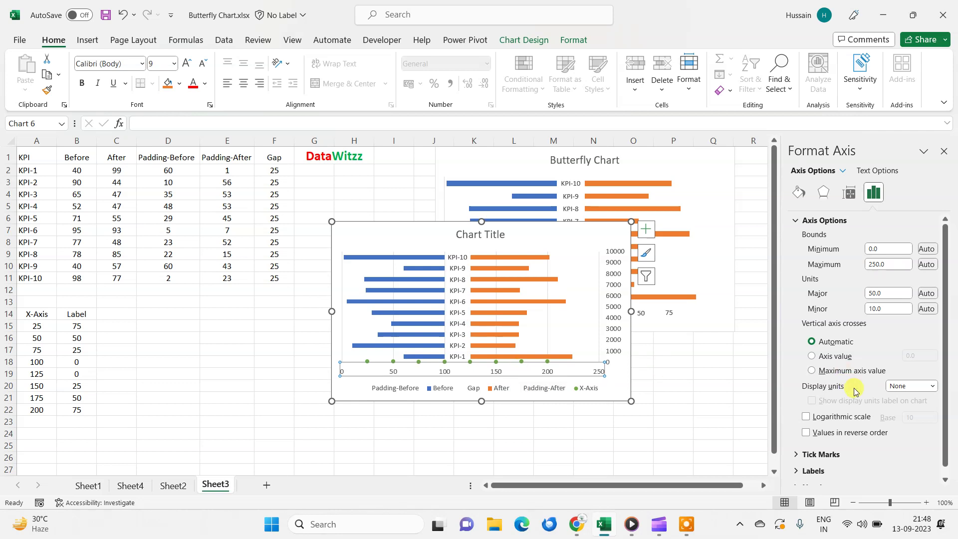
{"action": "scroll", "coordinate": [854, 391], "scroll_direction": "down", "scroll_amount": 1}
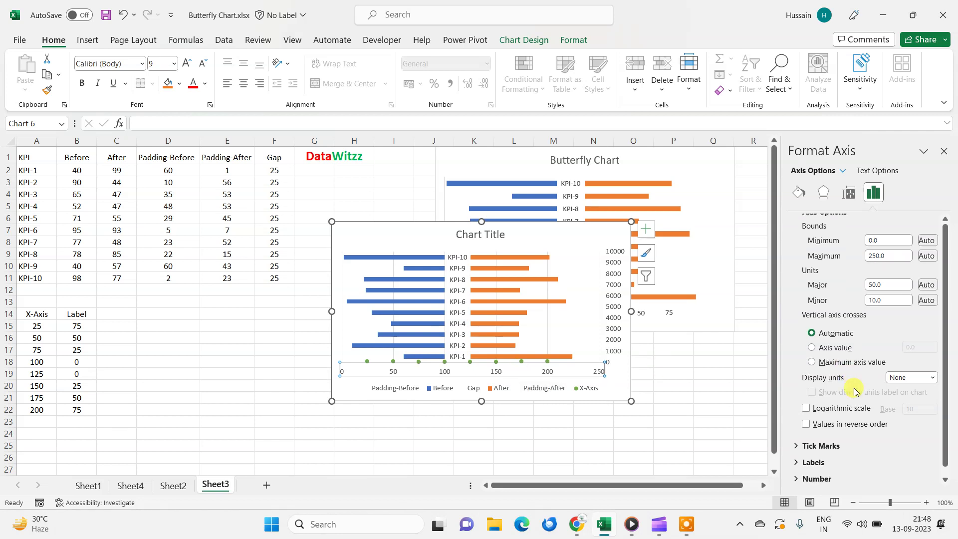
{"action": "left_click", "coordinate": [822, 464]}
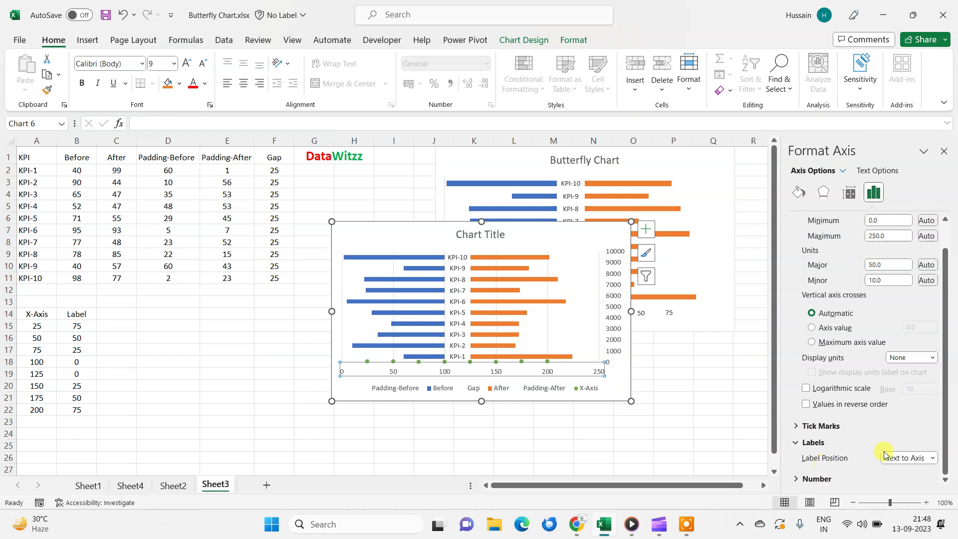
{"action": "left_click", "coordinate": [905, 458]}
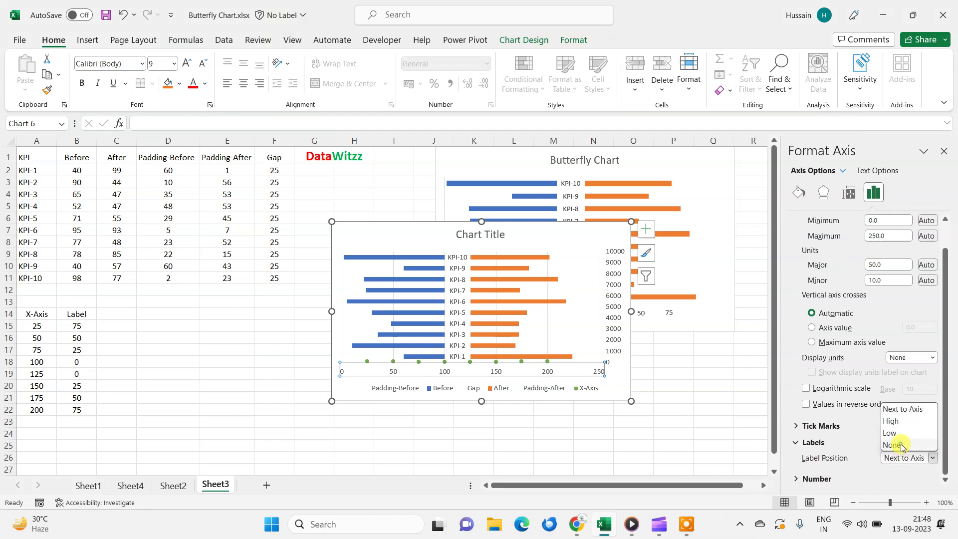
{"action": "left_click", "coordinate": [892, 445]}
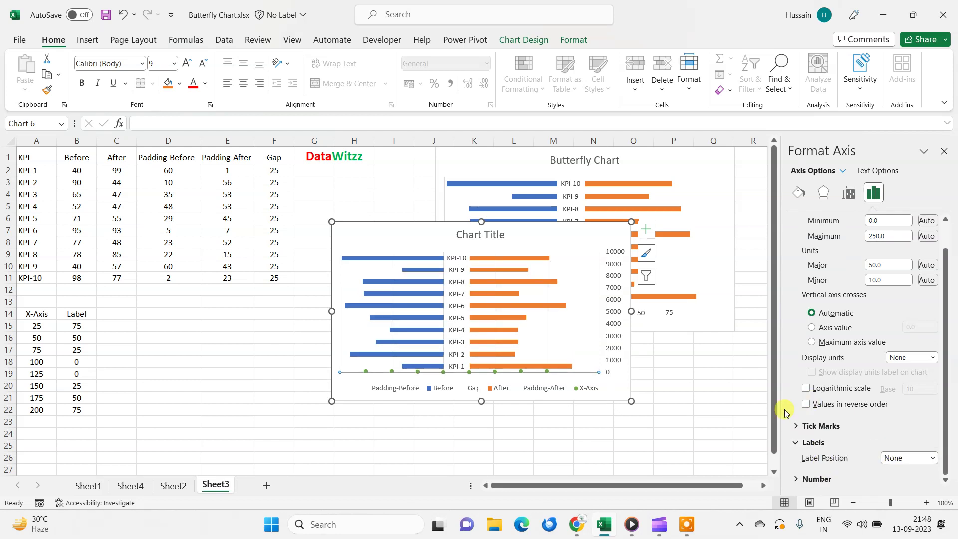
- Add data labels below the X-Axis points, reading 75, 50, 25, 0, 0, 25, 50, 75
{"action": "left_click", "coordinate": [547, 372]}
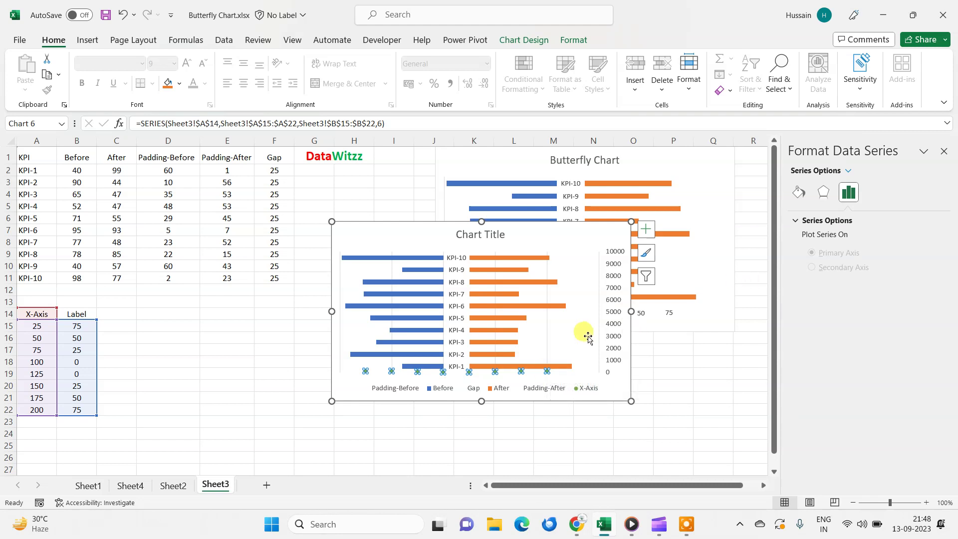
{"action": "right_click", "coordinate": [549, 374]}
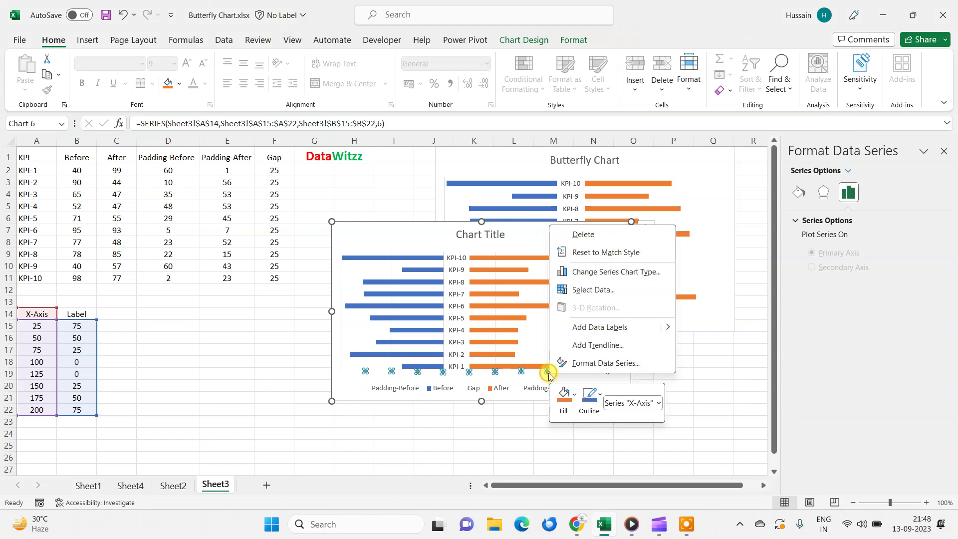
{"action": "left_click", "coordinate": [576, 363]}
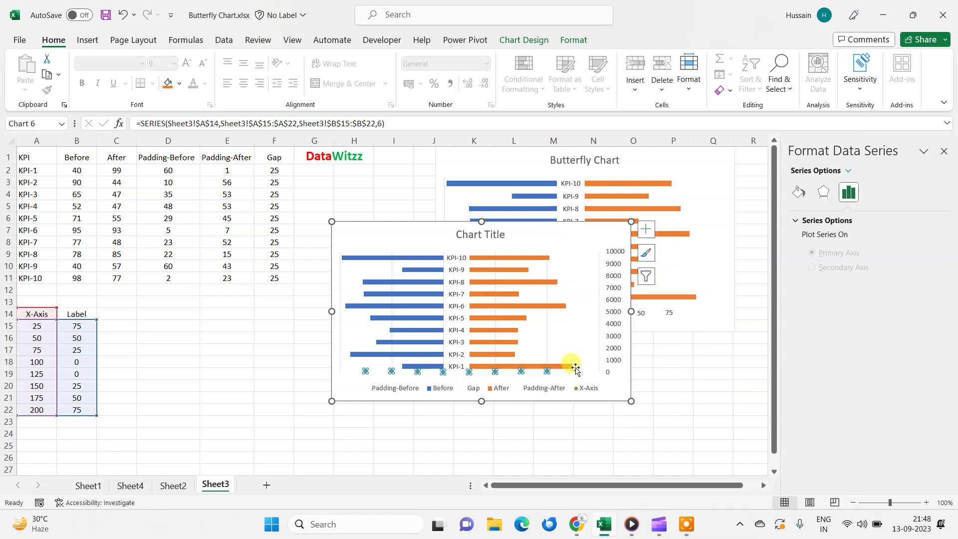
{"action": "left_click", "coordinate": [654, 230]}
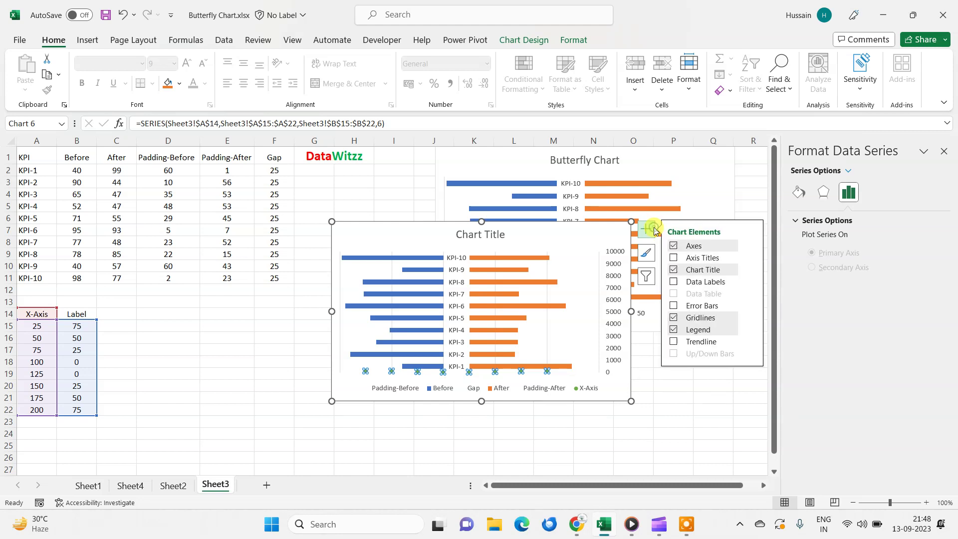
{"action": "left_click", "coordinate": [705, 283]}
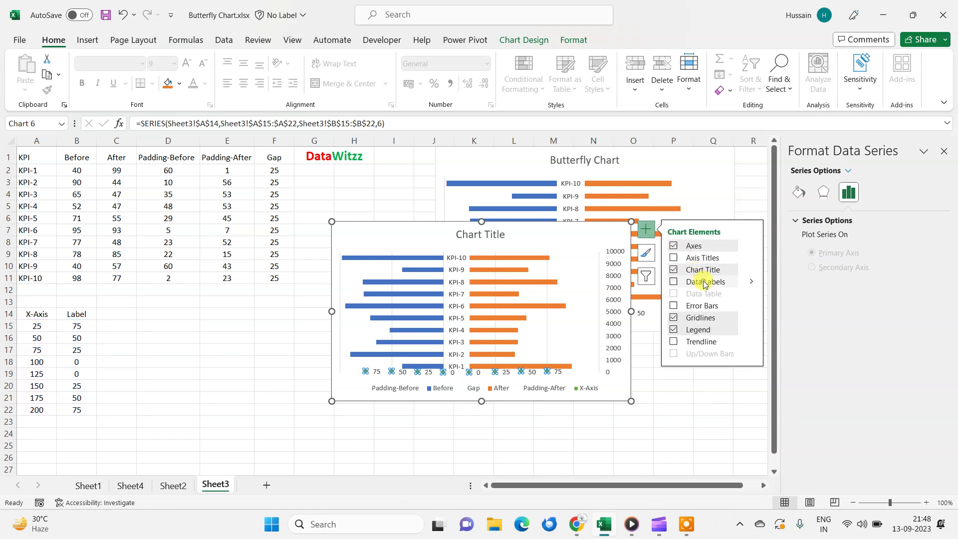
{"action": "left_click", "coordinate": [753, 283]}
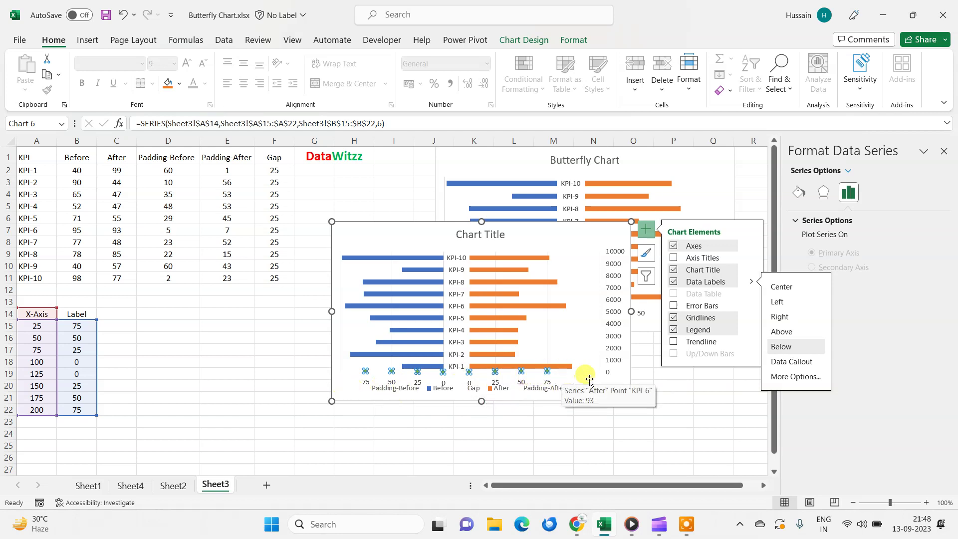
- Set the secondary vertical axis Label Position to None to hide its 0–10000 labels
{"action": "left_click", "coordinate": [613, 367]}
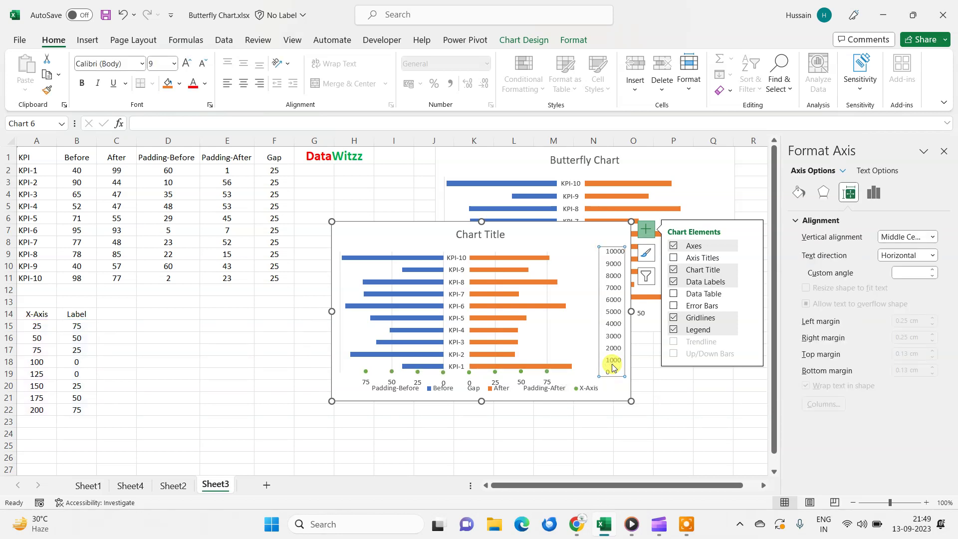
{"action": "left_click", "coordinate": [872, 194]}
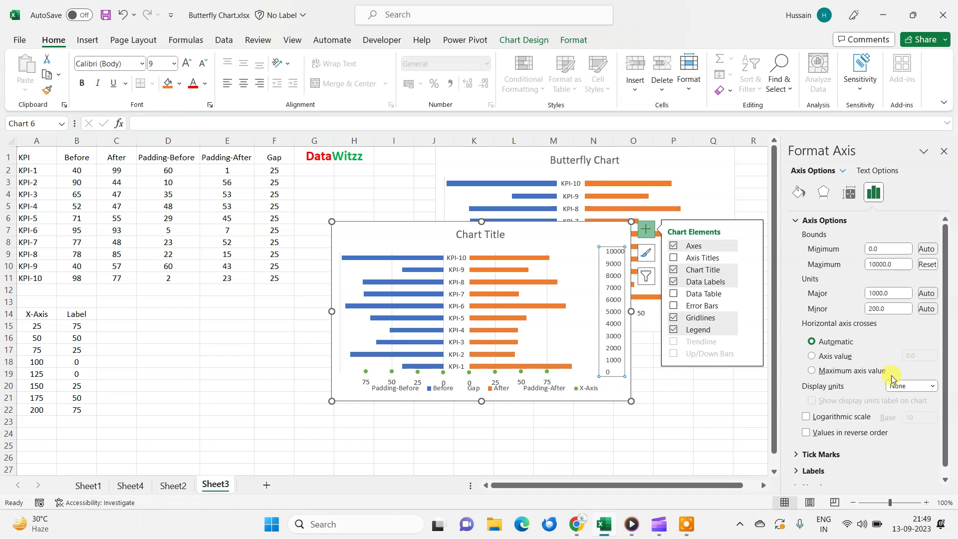
{"action": "scroll", "coordinate": [892, 376], "scroll_direction": "down", "scroll_amount": 1}
{"action": "left_click", "coordinate": [848, 458]}
{"action": "scroll", "coordinate": [848, 460], "scroll_direction": "down", "scroll_amount": 1}
{"action": "left_click", "coordinate": [903, 458]}
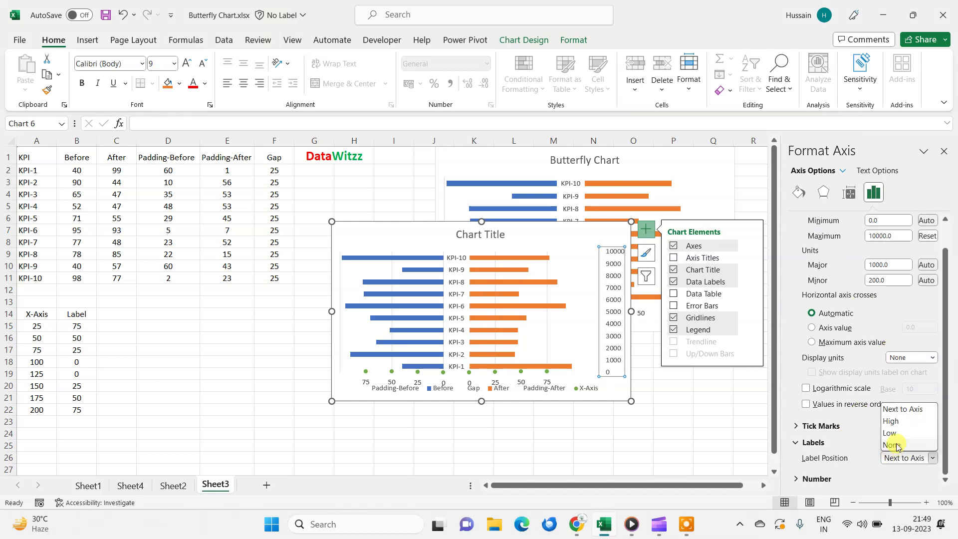
{"action": "left_click", "coordinate": [893, 445]}
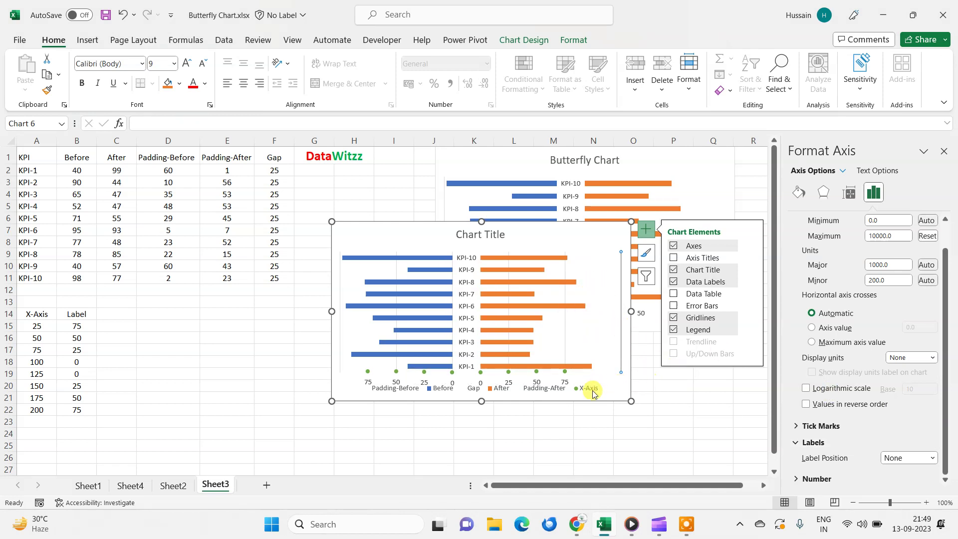
- Delete the Padding-After and X-Axis entries from the chart legend
{"action": "left_click", "coordinate": [587, 393]}
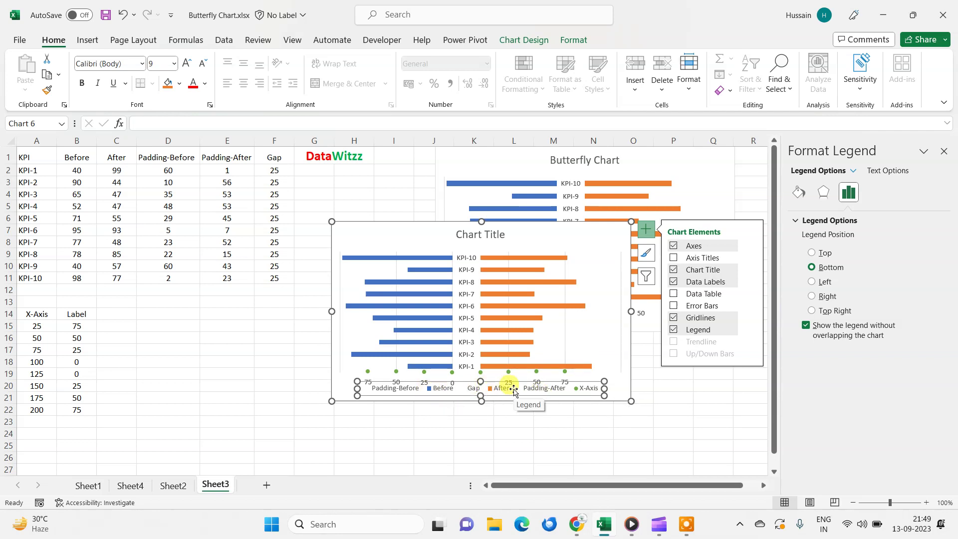
{"action": "left_click", "coordinate": [532, 390]}
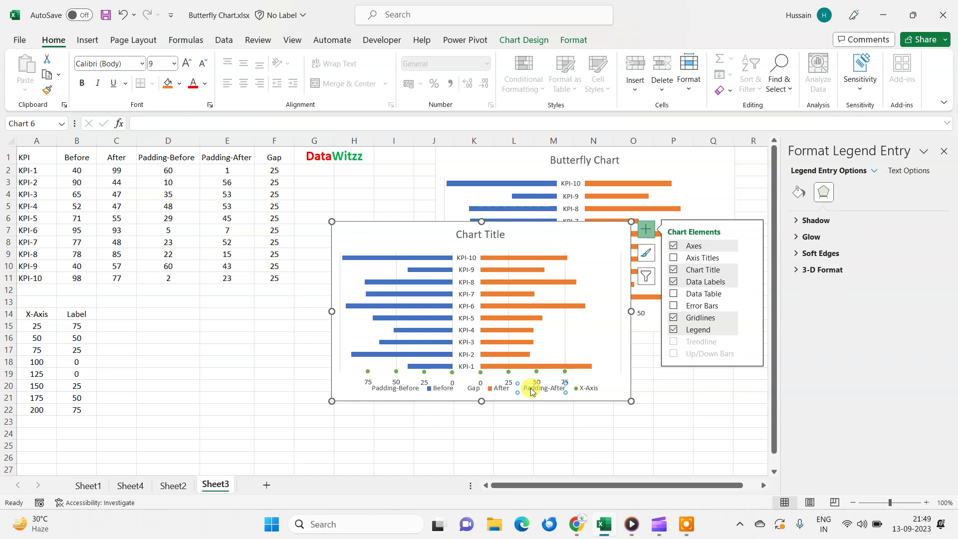
{"action": "key", "text": "Delete"}
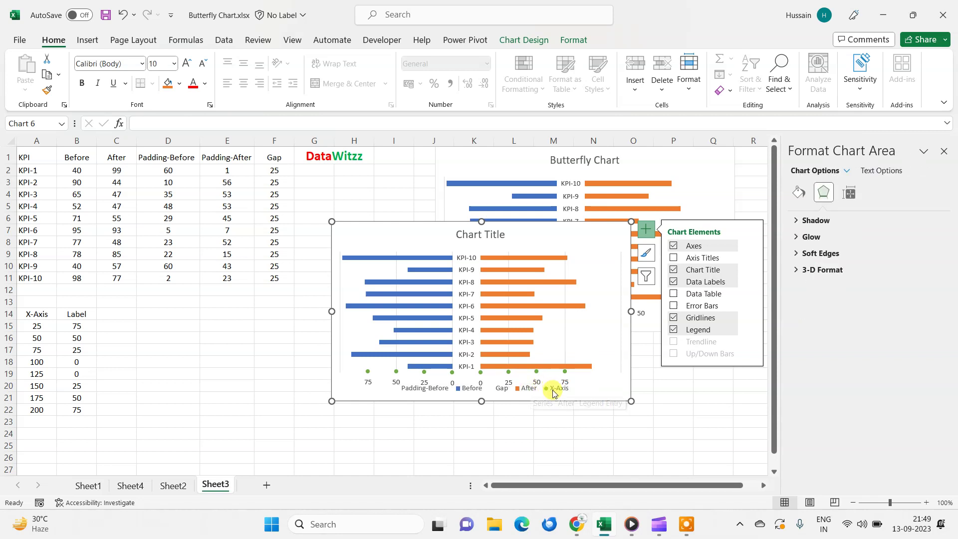
{"action": "left_click", "coordinate": [554, 393]}
{"action": "left_click", "coordinate": [554, 393]}
{"action": "key", "text": "Delete"}
- Delete the Gap and Padding-Before legend entries, leaving only Before and After
{"action": "left_click", "coordinate": [514, 391]}
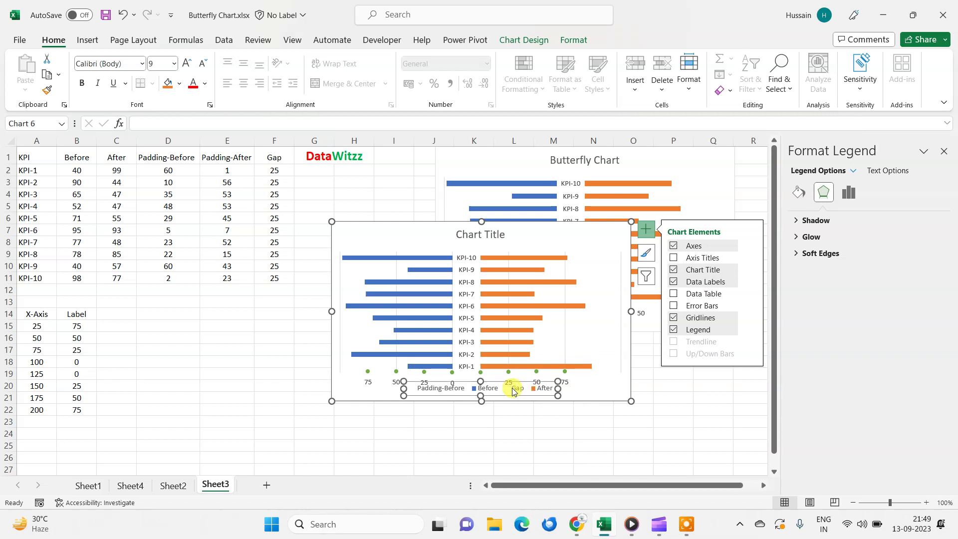
{"action": "left_click", "coordinate": [514, 391]}
{"action": "key", "text": "Delete"}
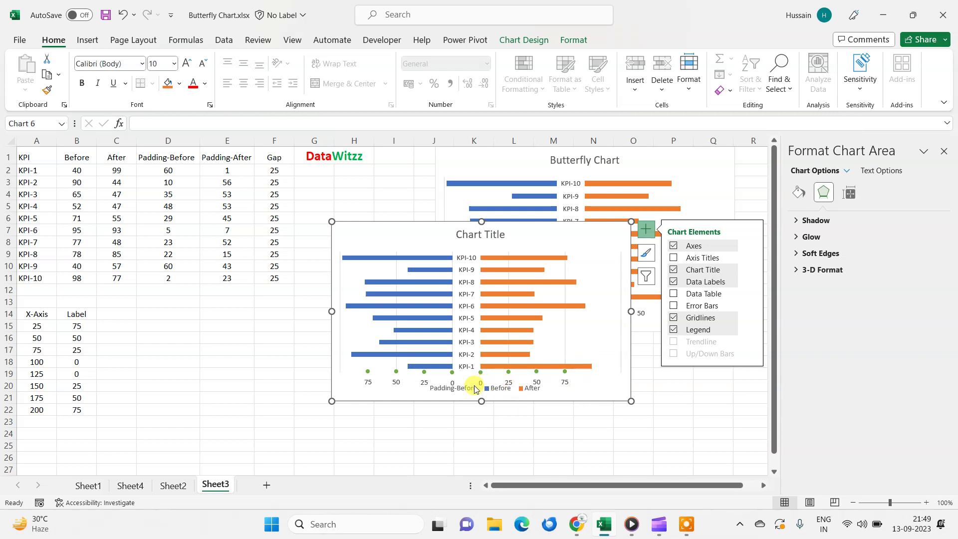
{"action": "left_click", "coordinate": [468, 389]}
{"action": "left_click", "coordinate": [468, 388]}
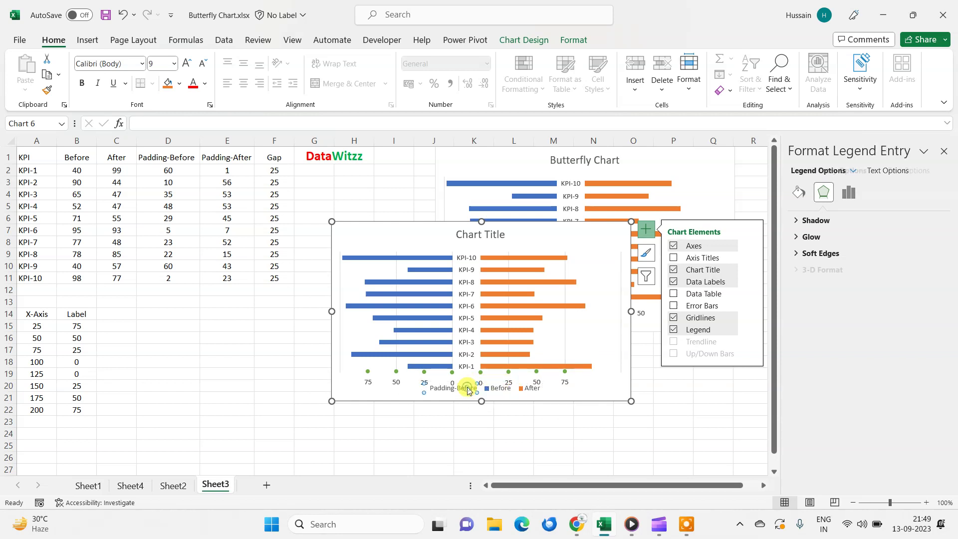
{"action": "key", "text": "Delete"}
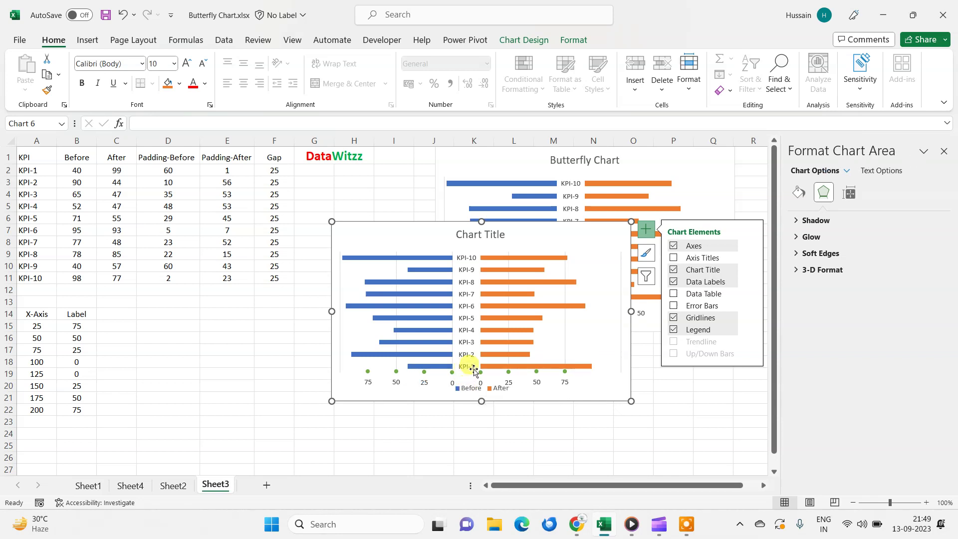
{"action": "left_click", "coordinate": [480, 371]}
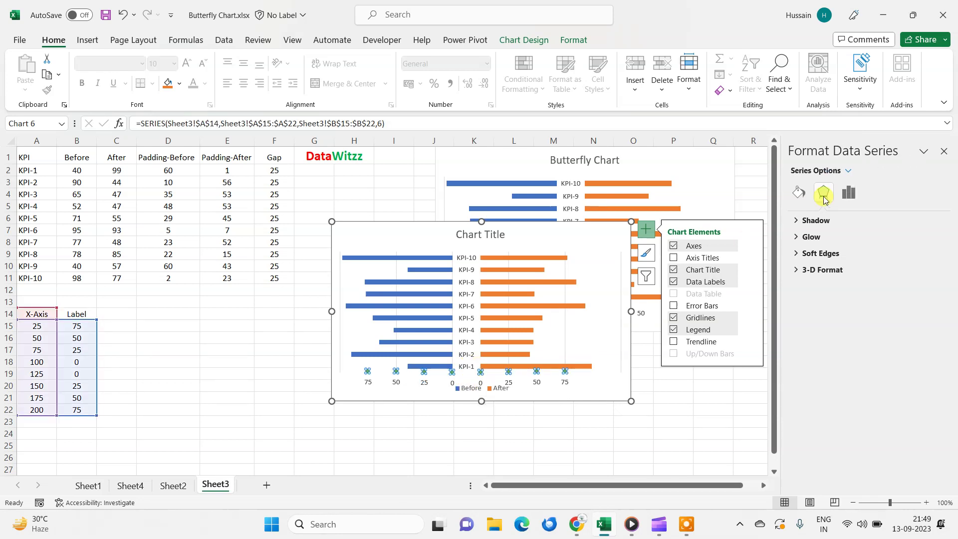
- Give the X-Axis series markers No fill and No line so only their labels remain
{"action": "left_click", "coordinate": [798, 192]}
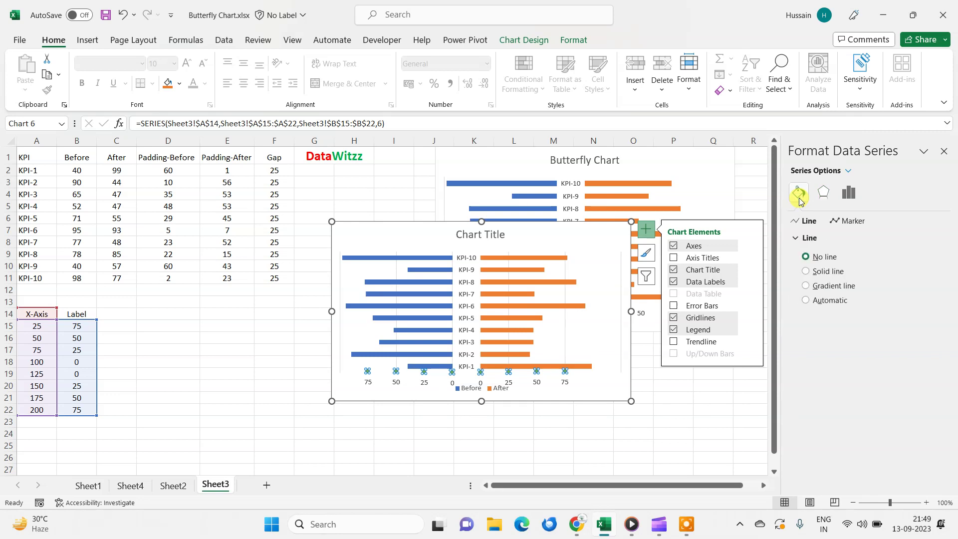
{"action": "left_click", "coordinate": [848, 222]}
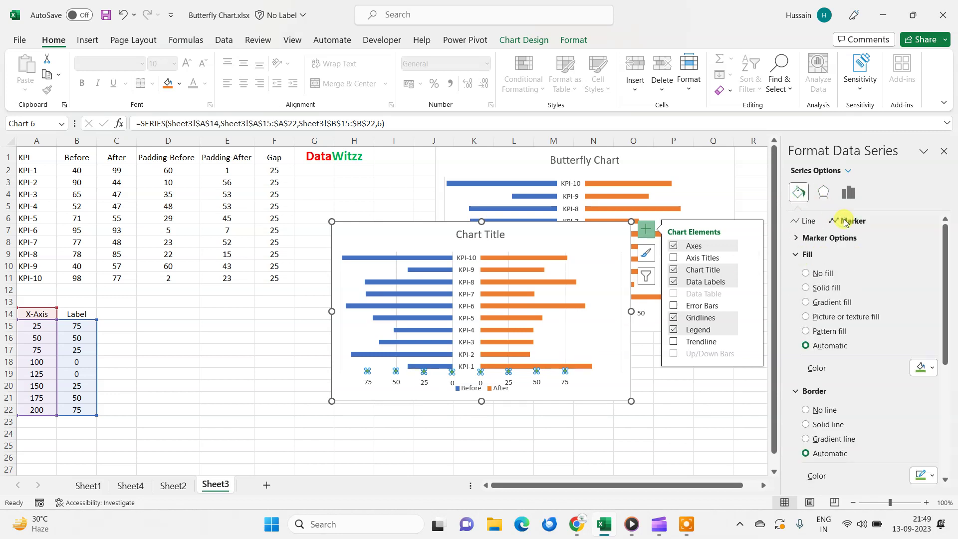
{"action": "left_click", "coordinate": [819, 273]}
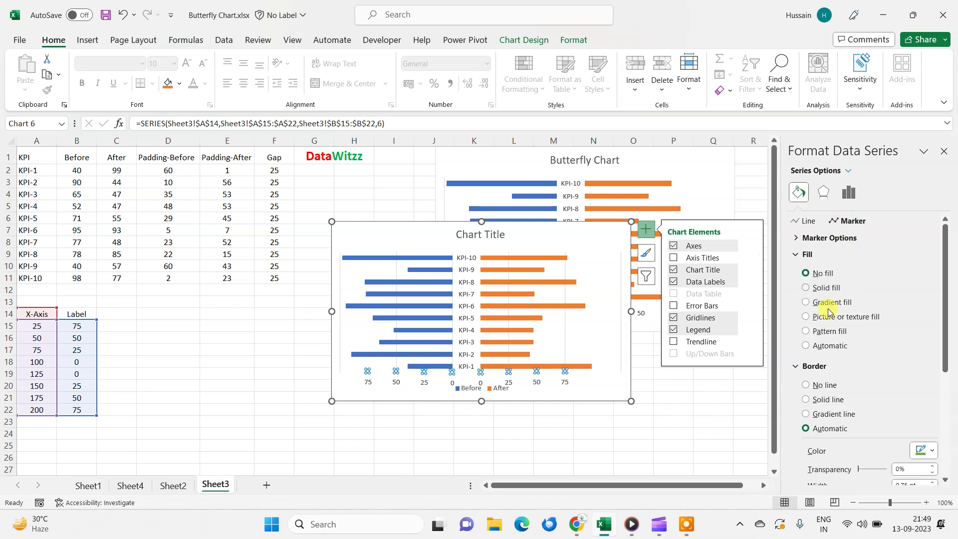
{"action": "left_click", "coordinate": [821, 387]}
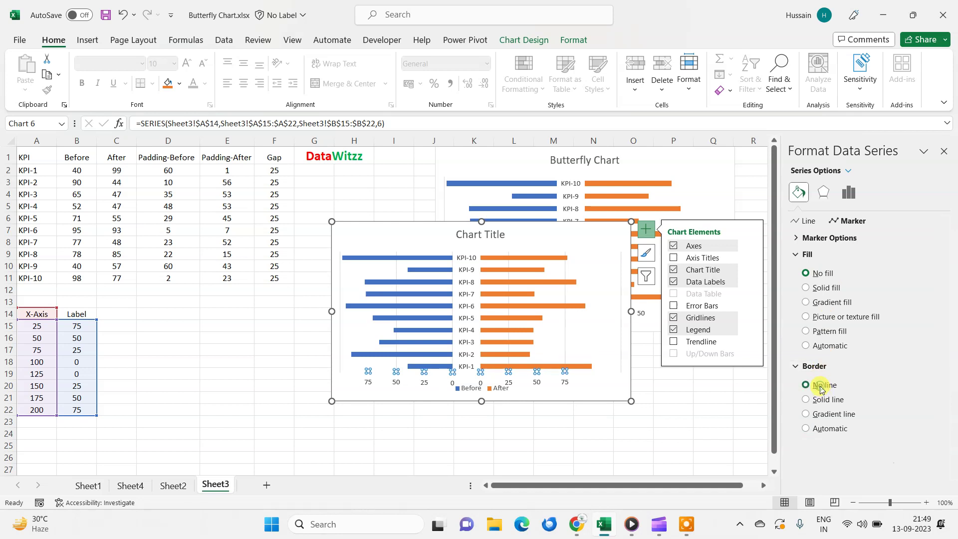
{"action": "left_click", "coordinate": [582, 390]}
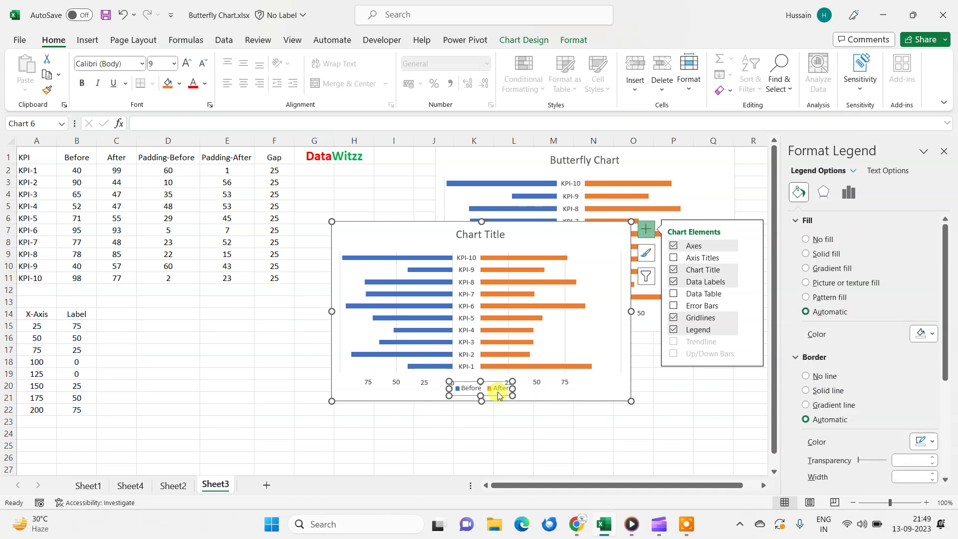
- Delete the 'Chart Title' heading from the butterfly chart
{"action": "left_click", "coordinate": [558, 400]}
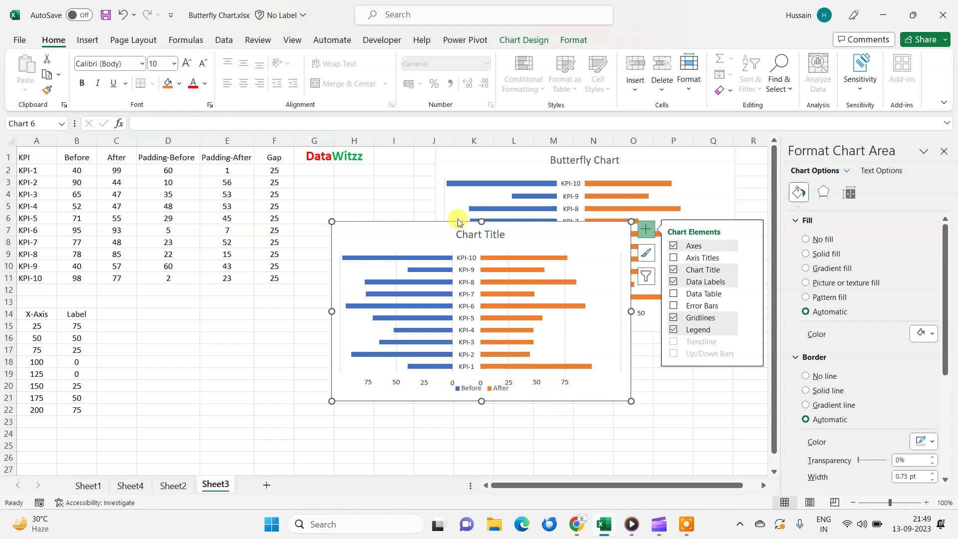
{"action": "left_click", "coordinate": [469, 234]}
{"action": "key", "text": "Delete"}
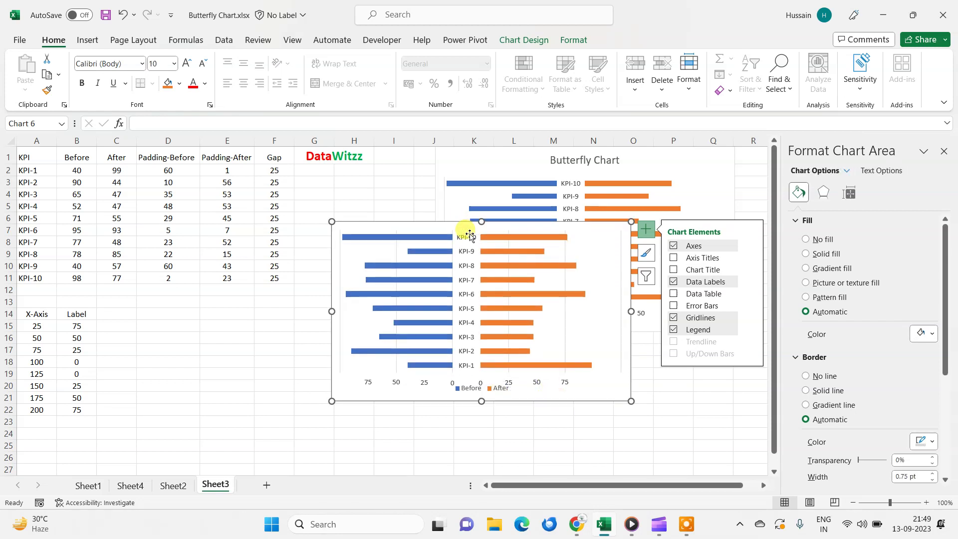